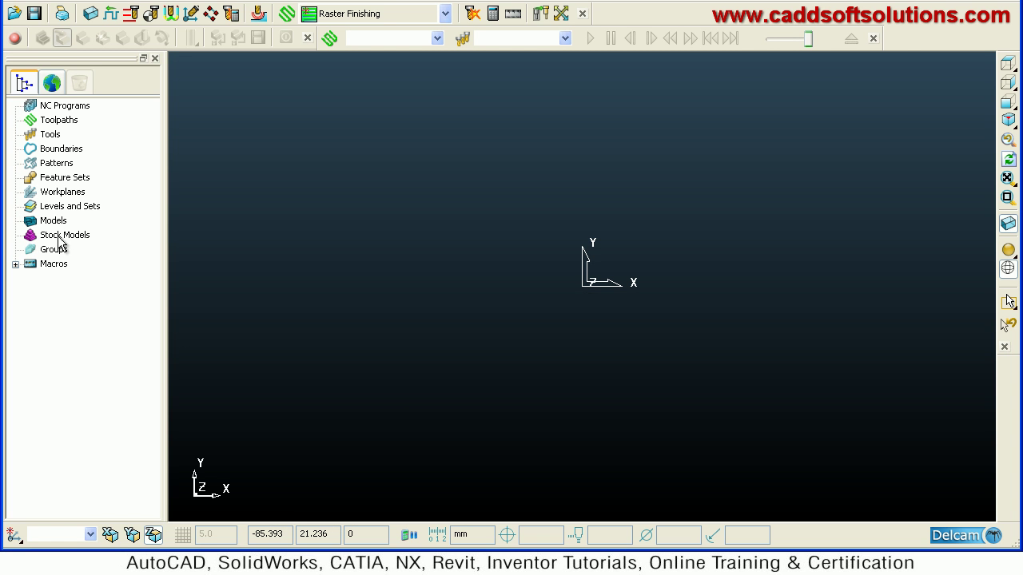
Import Door_Pattern.dgk from the examples folder and show it plain-shaded in ISO view
{"action": "left_click", "coordinate": [54, 223]}
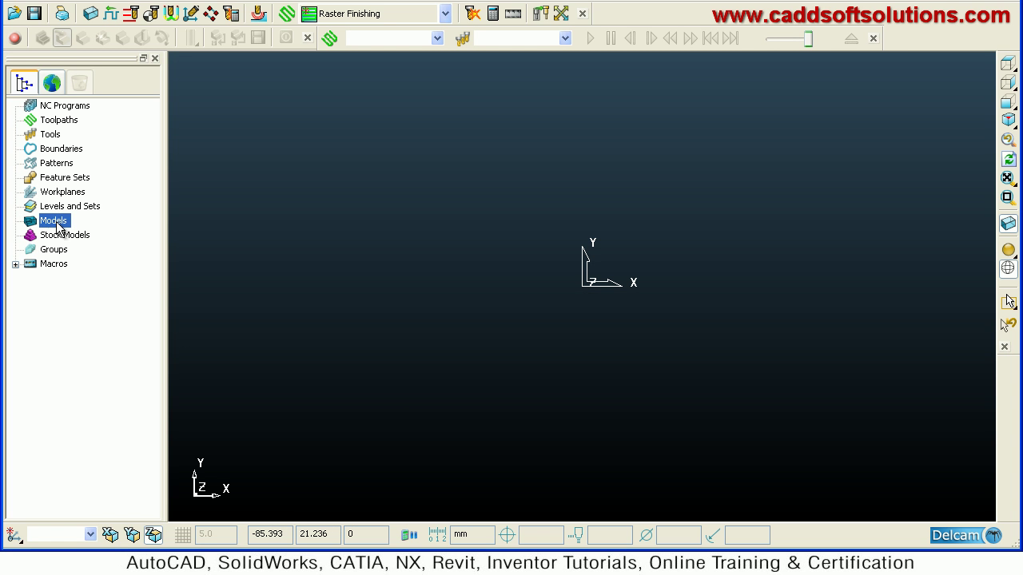
{"action": "right_click", "coordinate": [56, 226]}
{"action": "left_click", "coordinate": [100, 288]}
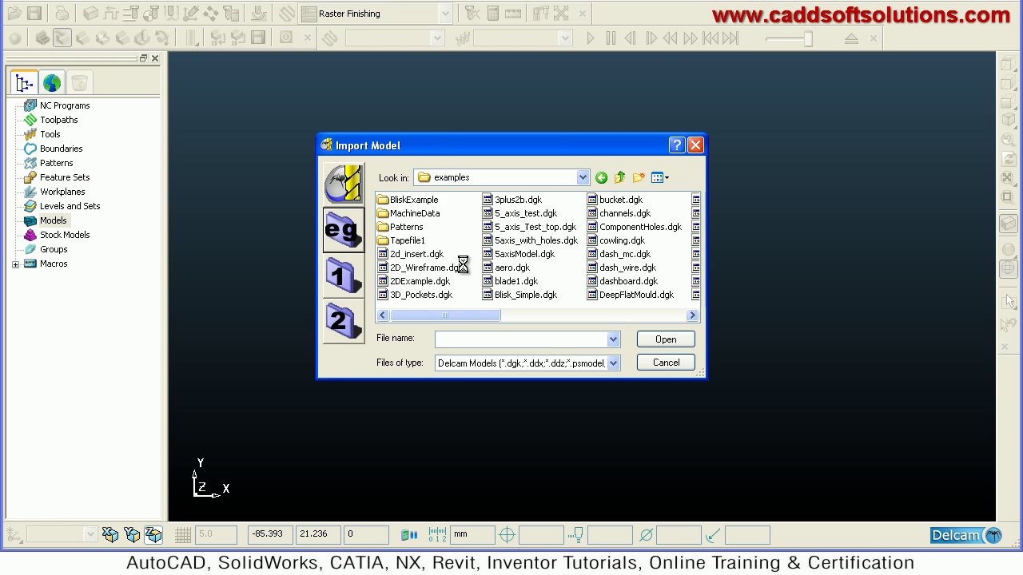
{"action": "left_click", "coordinate": [425, 268]}
{"action": "key", "text": "d"}
{"action": "key", "text": "Down"}
{"action": "key", "text": "Down"}
{"action": "key", "text": "Down"}
{"action": "key", "text": "Down"}
{"action": "key", "text": "Down"}
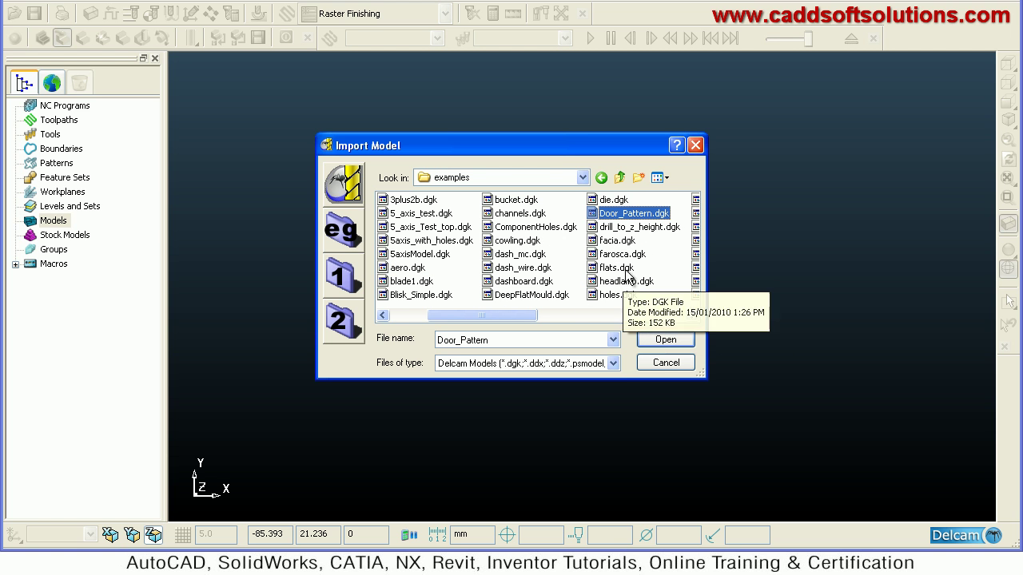
{"action": "left_click", "coordinate": [601, 204]}
{"action": "double_click", "coordinate": [602, 203]}
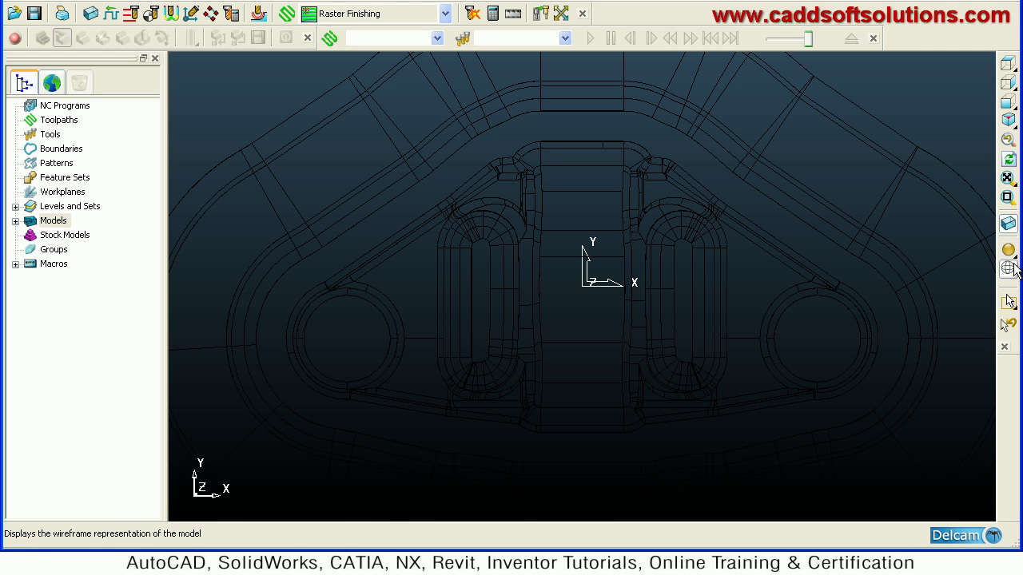
{"action": "left_click", "coordinate": [1008, 226]}
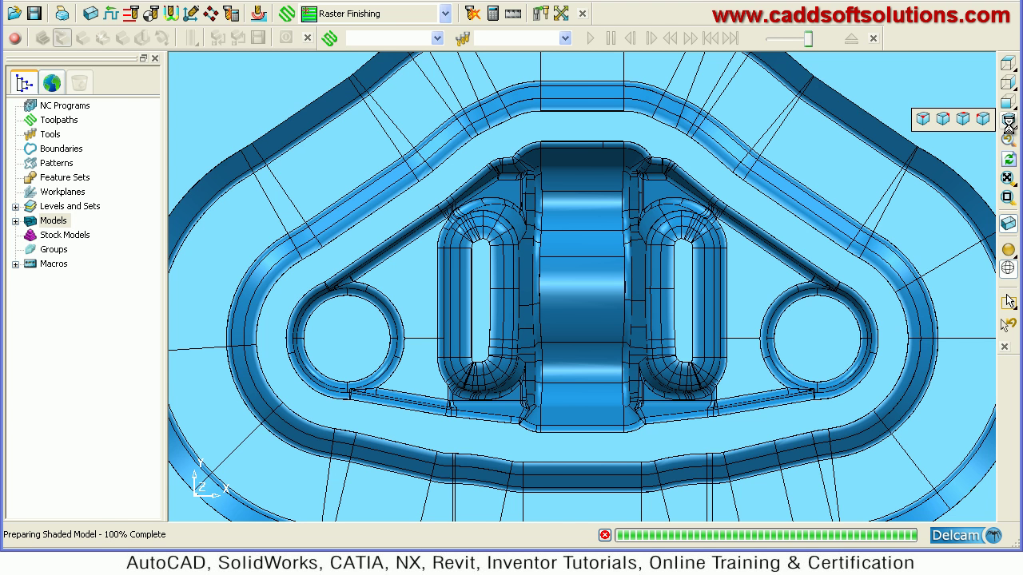
{"action": "left_click", "coordinate": [923, 119]}
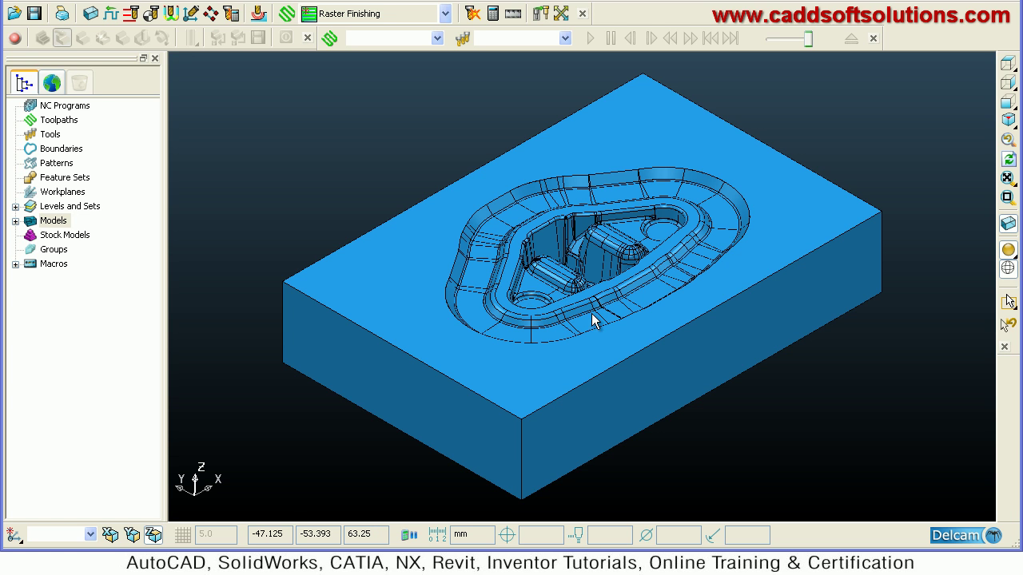
Create tip-radiused tool 1 with a 30 diameter and 5 tip radius
{"action": "right_click", "coordinate": [48, 134]}
{"action": "mouse_move", "coordinate": [105, 193]}
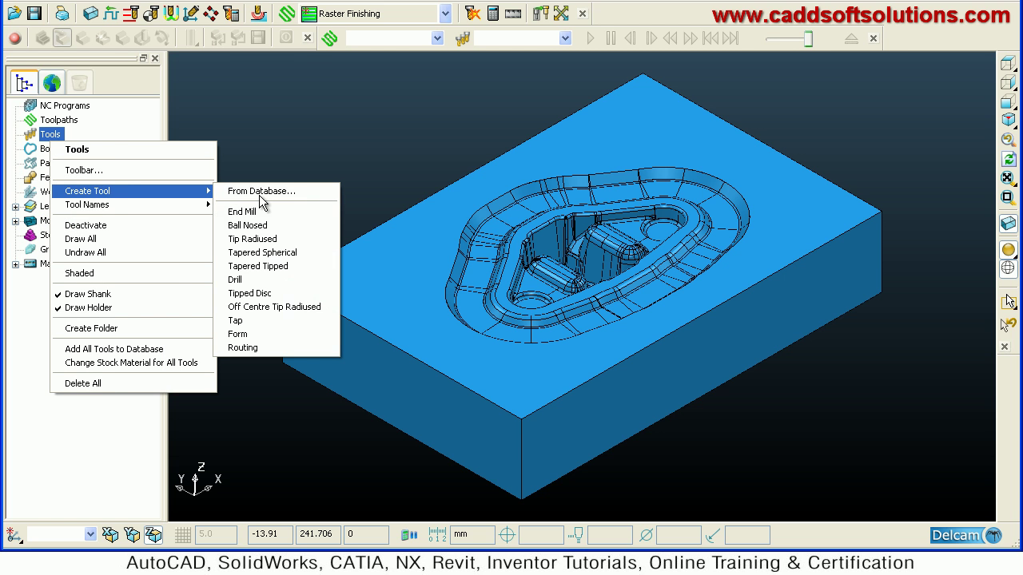
{"action": "left_click", "coordinate": [504, 273]}
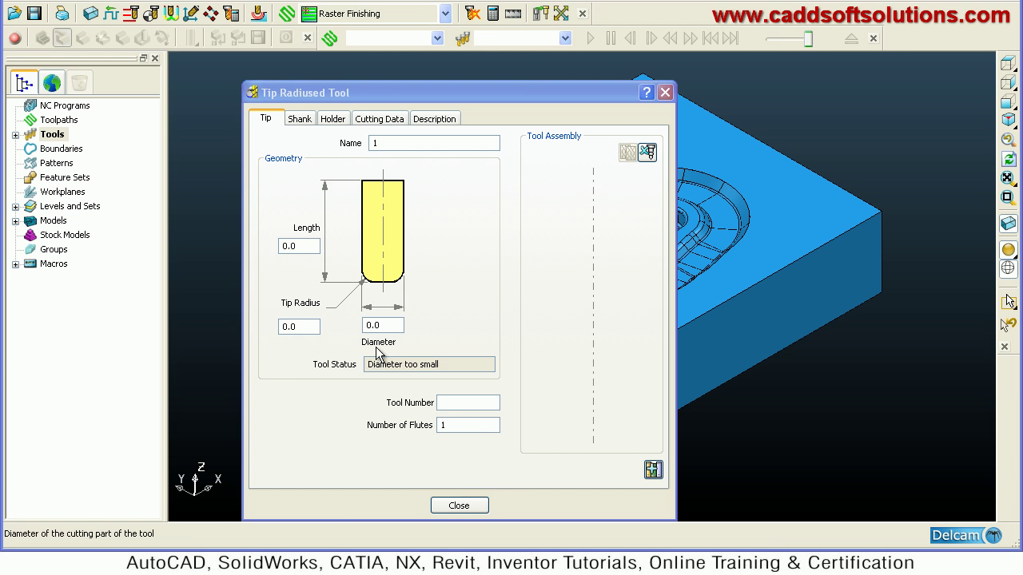
{"action": "left_click", "coordinate": [396, 329]}
{"action": "type", "text": "30"}
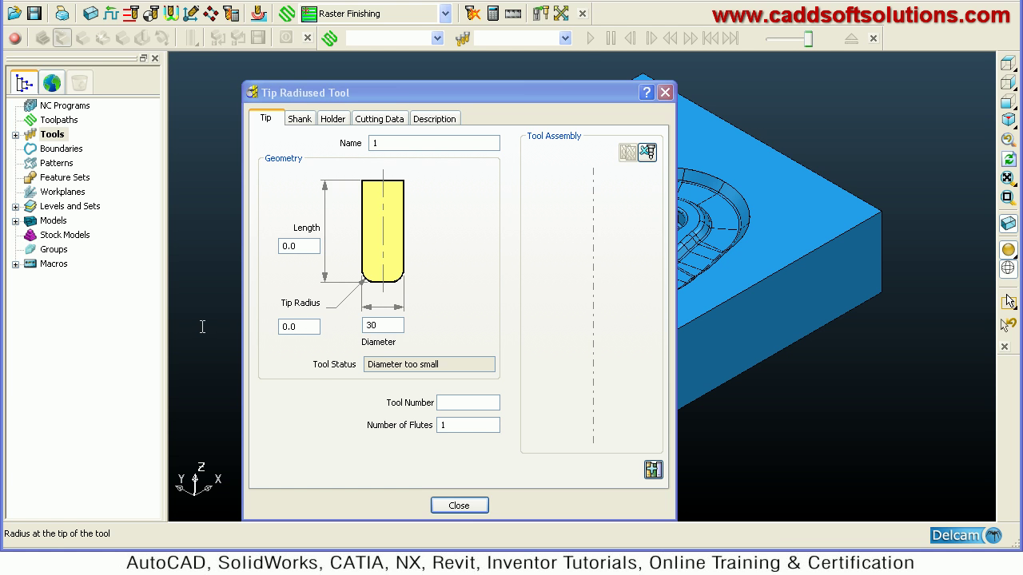
{"action": "key", "text": "Tab"}
{"action": "type", "text": "5"}
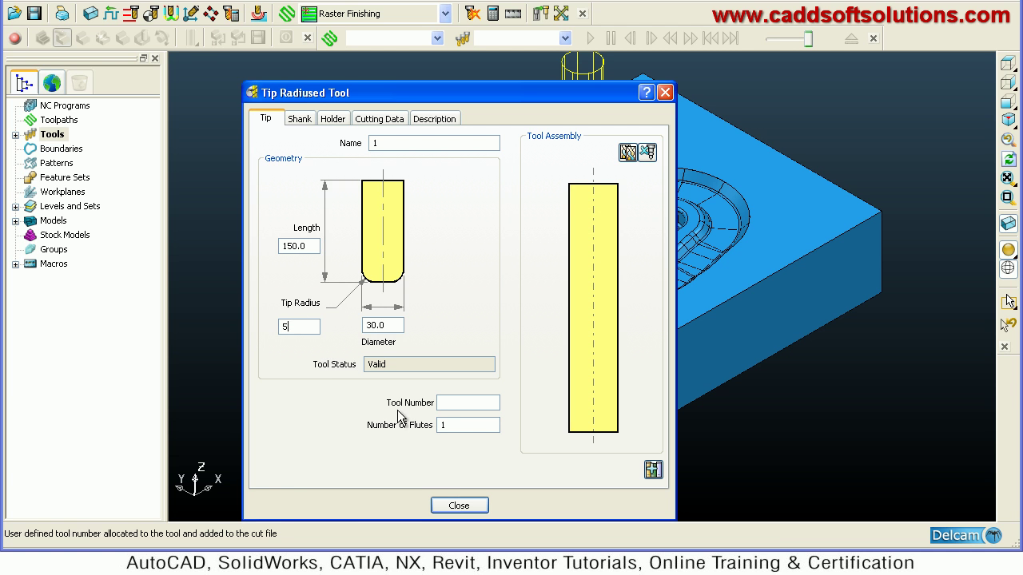
{"action": "left_click", "coordinate": [461, 507]}
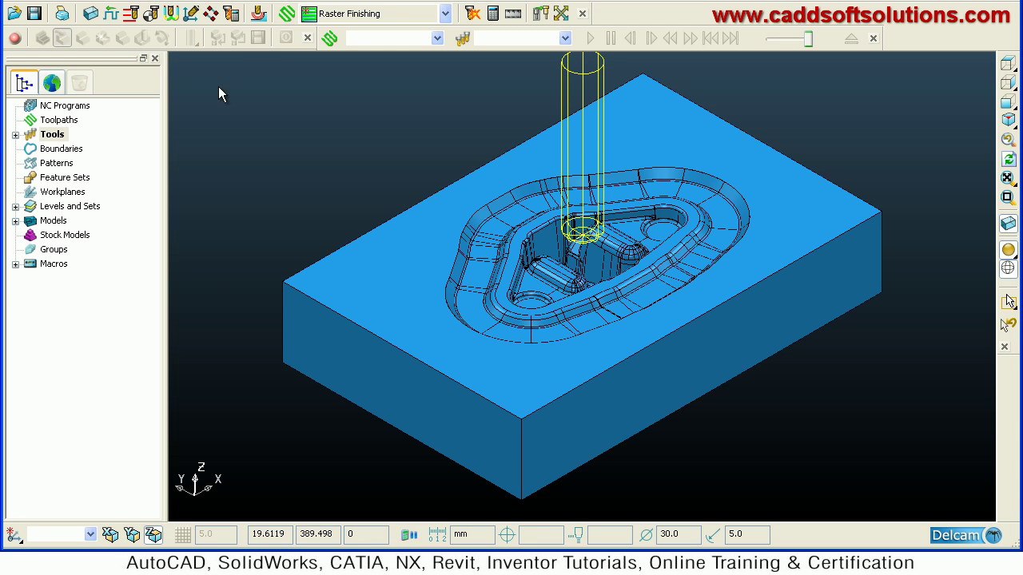
Choose the Offset AreaClear Model strategy from the 3D Area Clearance strategies
{"action": "left_click", "coordinate": [282, 15]}
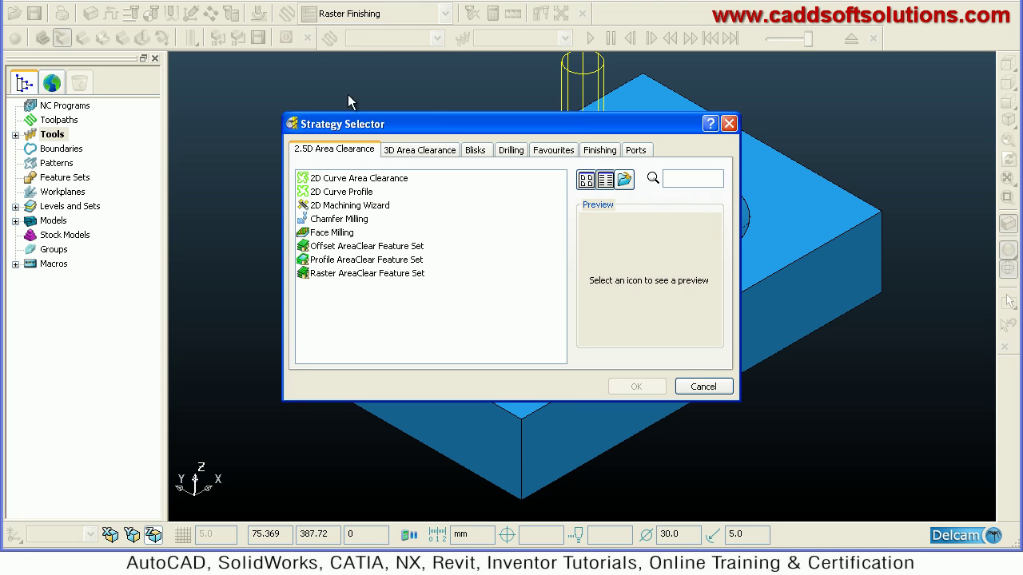
{"action": "left_click", "coordinate": [415, 150]}
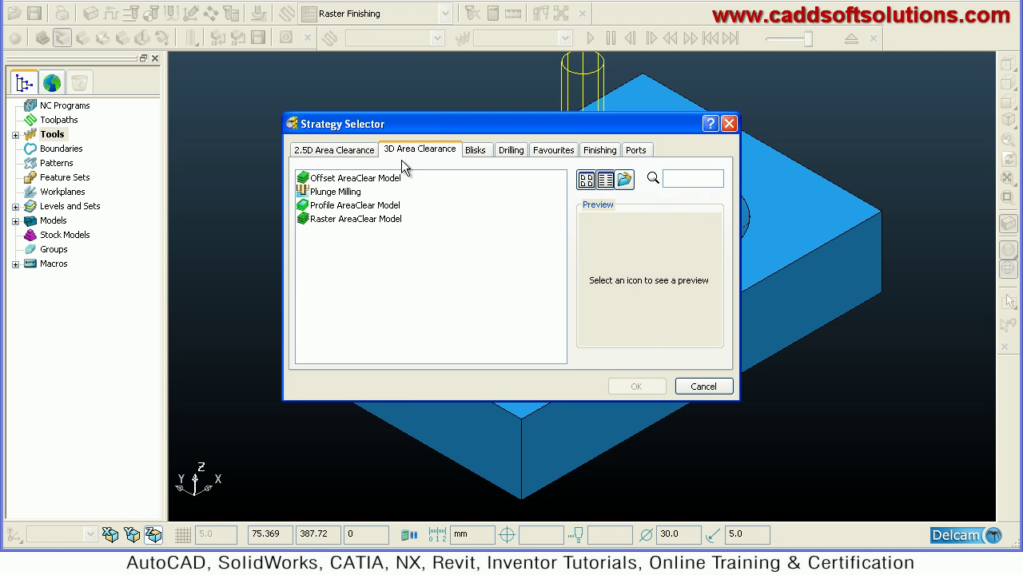
{"action": "left_click", "coordinate": [336, 179]}
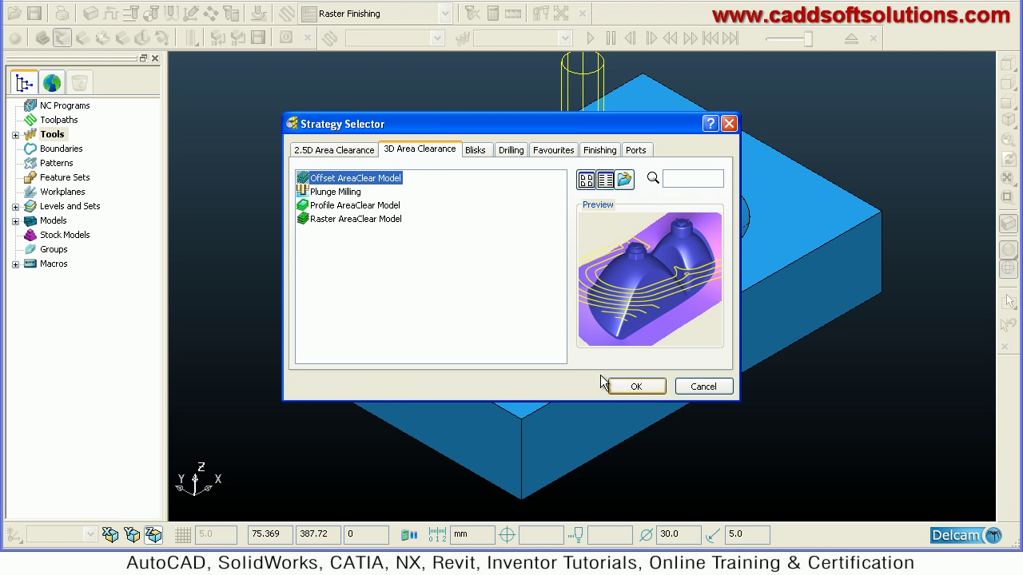
{"action": "left_click", "coordinate": [638, 388]}
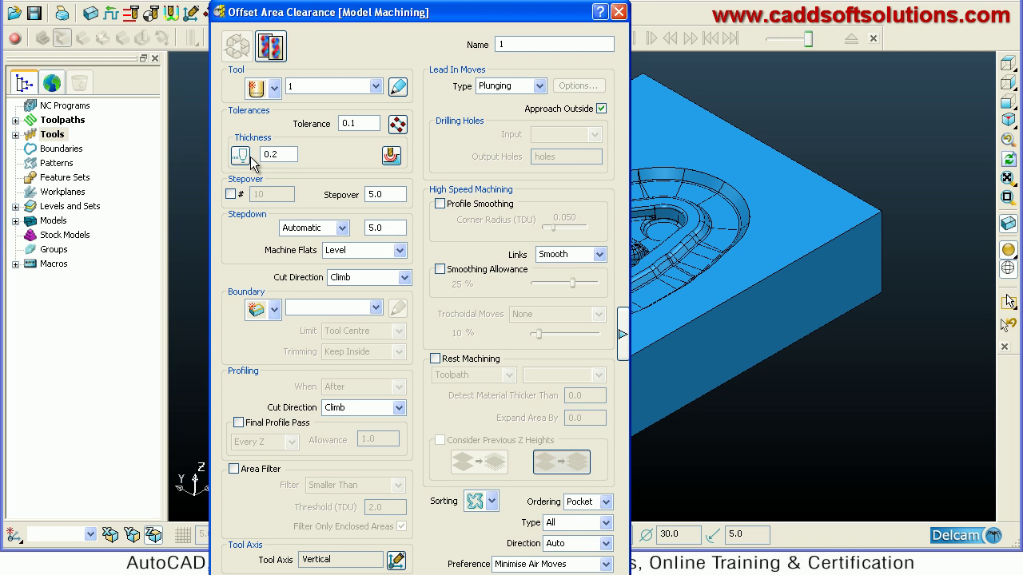
Give the toolpath stepover 25, name Rough and stepdown 2, then calculate it
{"action": "double_click", "coordinate": [391, 193]}
{"action": "left_click", "coordinate": [518, 41]}
{"action": "double_click", "coordinate": [400, 229]}
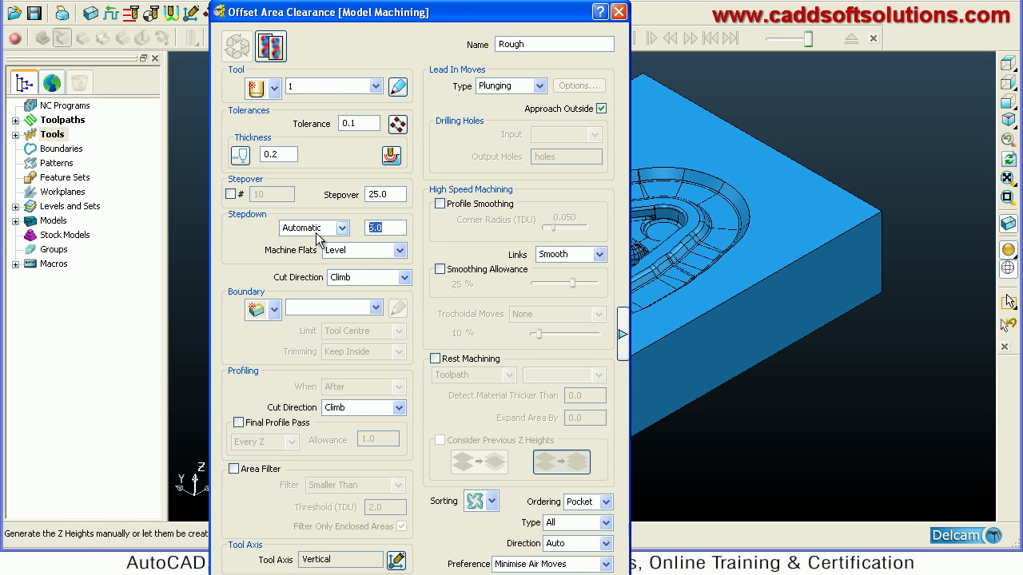
{"action": "type", "text": "2"}
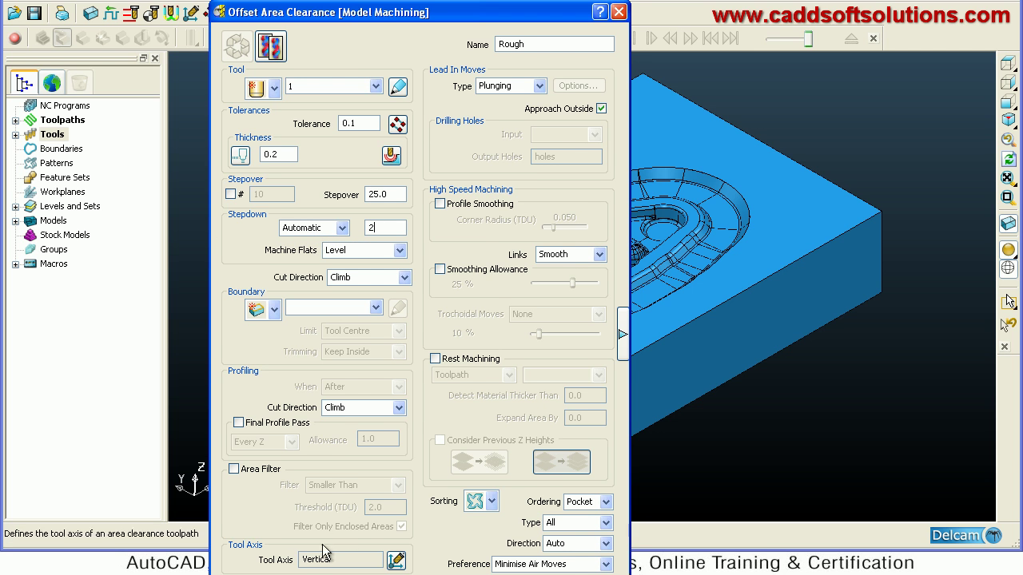
{"action": "left_click_drag", "start_coordinate": [425, 19], "coordinate": [424, 0]}
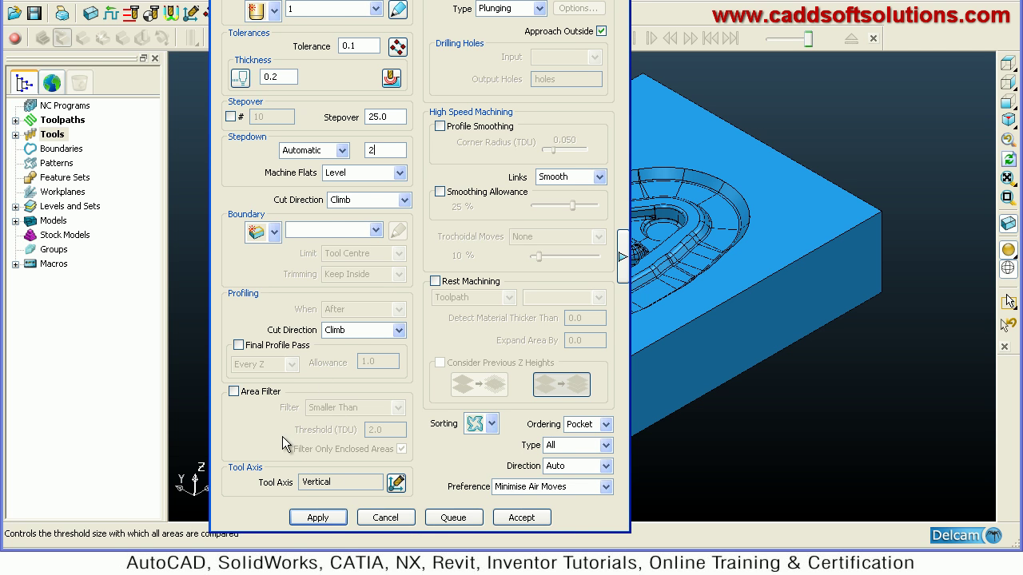
{"action": "left_click", "coordinate": [317, 518]}
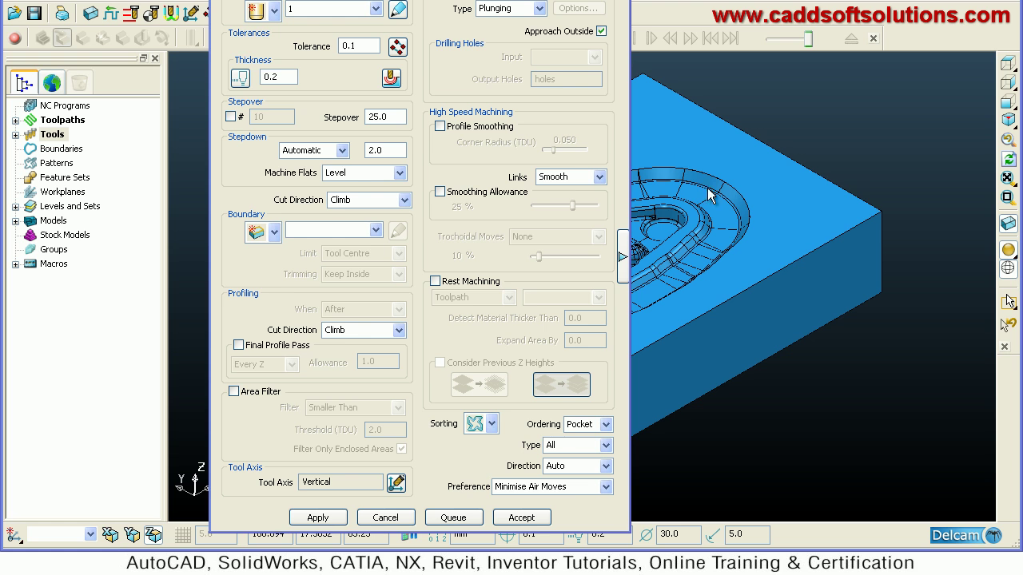
Calculate and accept the stock block from model limits, then apply and close the Rough toolpath settings
{"action": "left_click", "coordinate": [91, 20]}
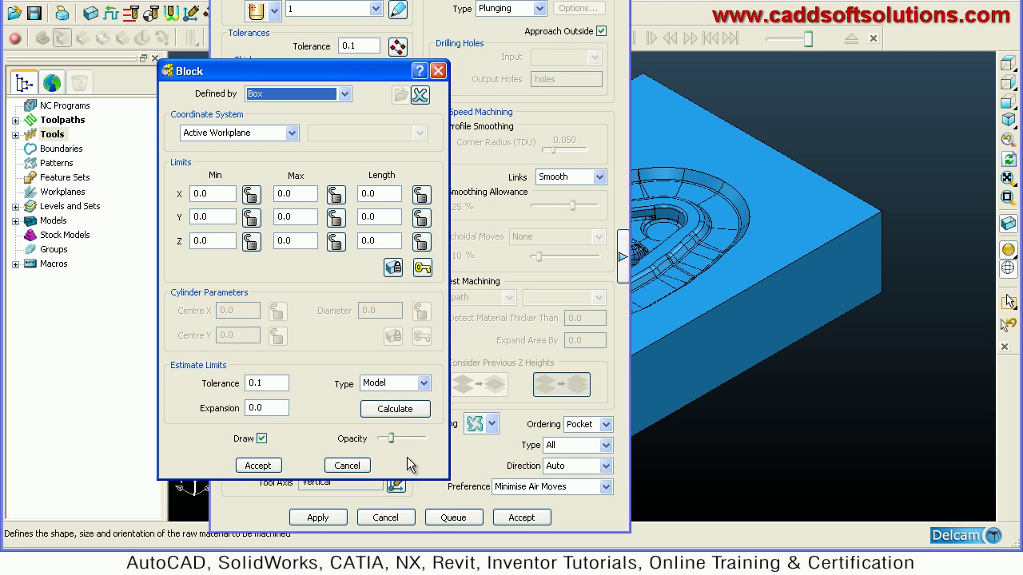
{"action": "left_click", "coordinate": [395, 409]}
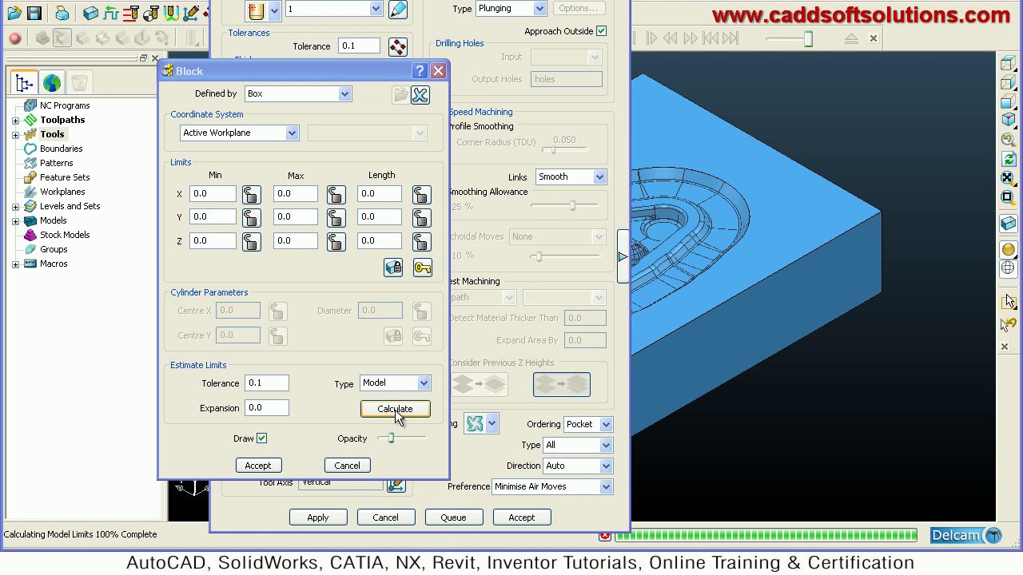
{"action": "left_click", "coordinate": [257, 467]}
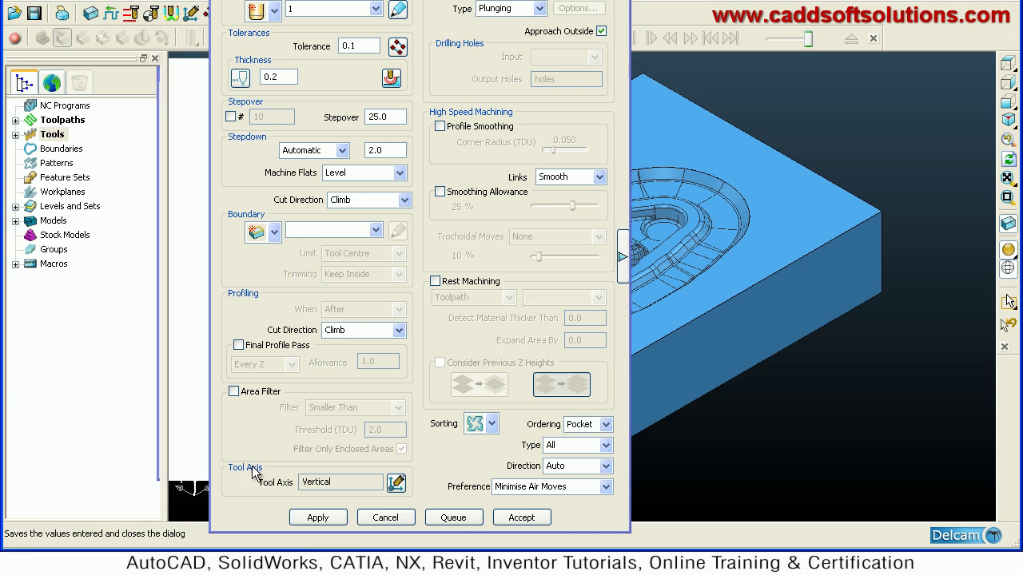
{"action": "left_click", "coordinate": [325, 522]}
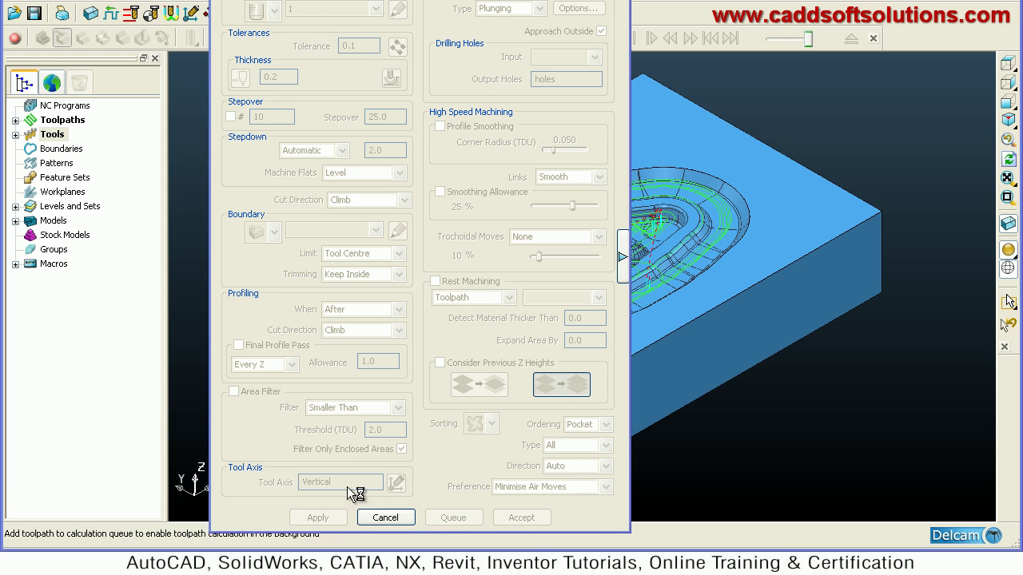
{"action": "left_click", "coordinate": [389, 517]}
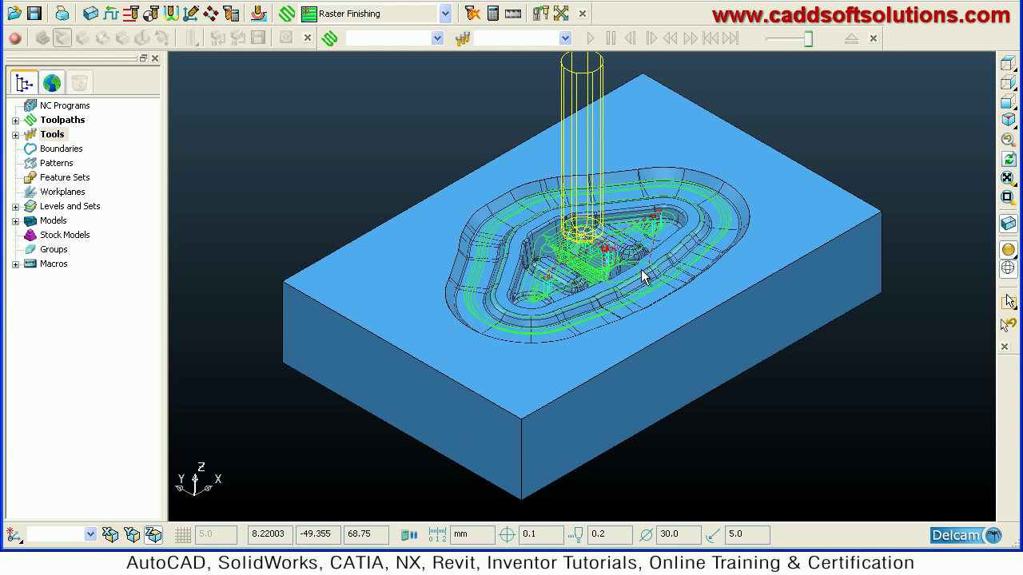
Rotate the view over the roughing passes and expand the Tools list to show tool 1
{"action": "middle_click_drag", "start_coordinate": [631, 271], "coordinate": [565, 392]}
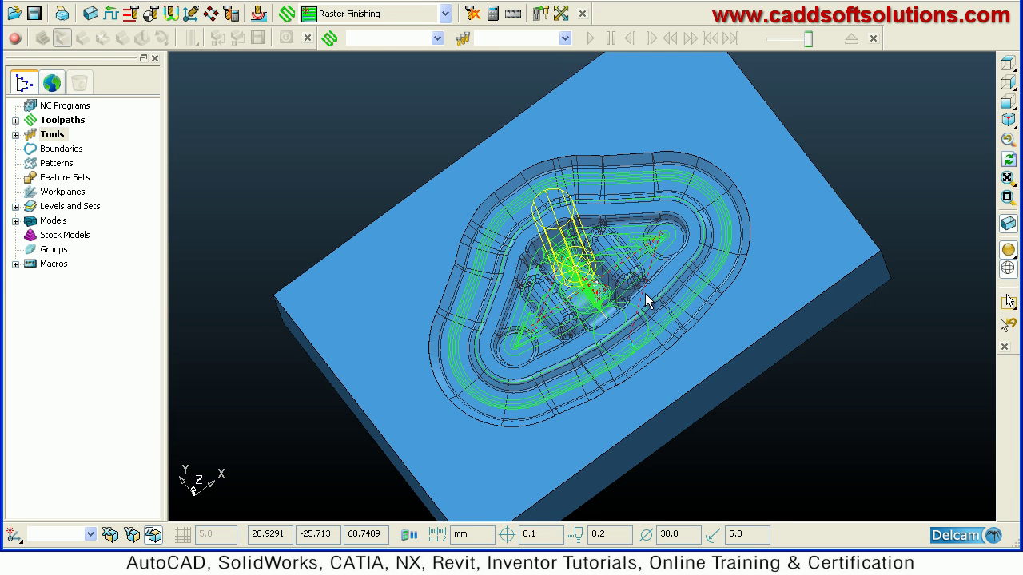
{"action": "middle_click_drag", "start_coordinate": [663, 296], "coordinate": [661, 268]}
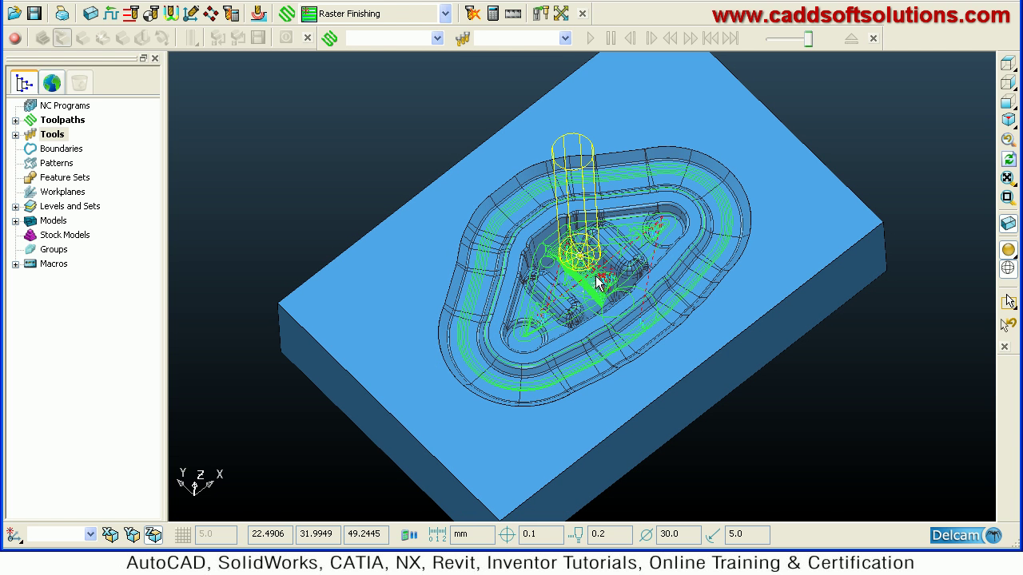
{"action": "left_click", "coordinate": [15, 135]}
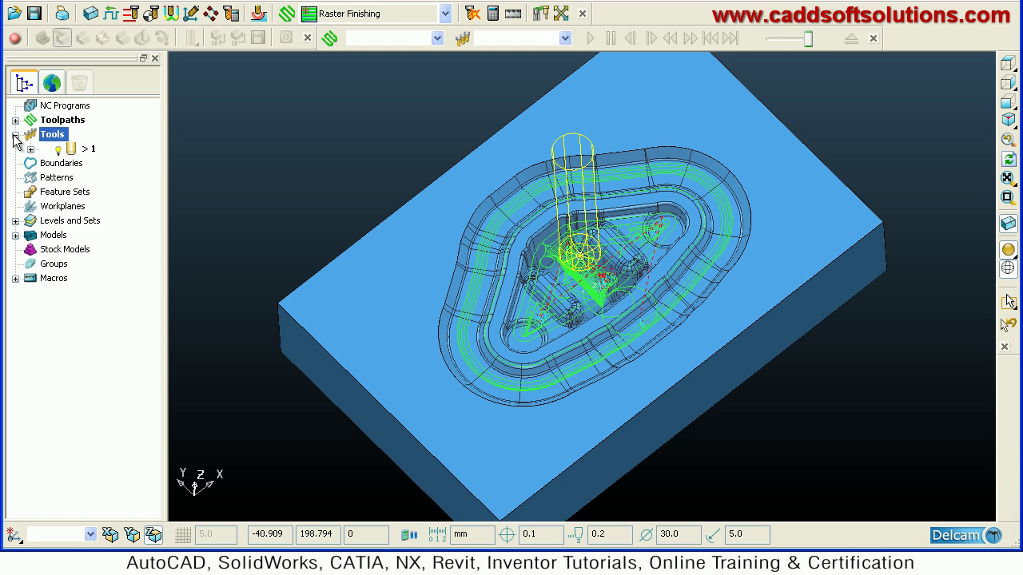
Create end mill tool 2 with a 10 diameter
{"action": "right_click", "coordinate": [54, 142]}
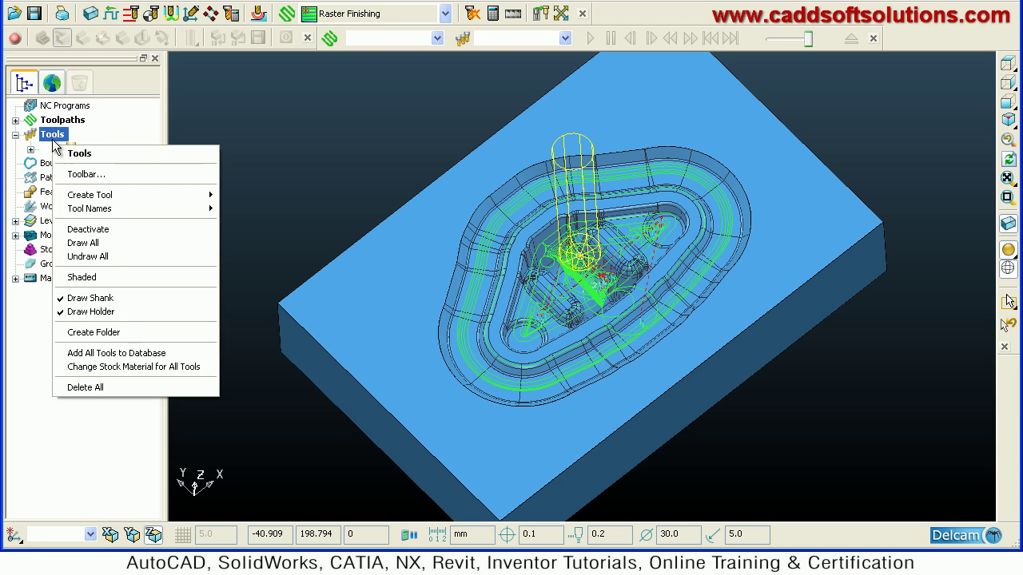
{"action": "mouse_move", "coordinate": [112, 195]}
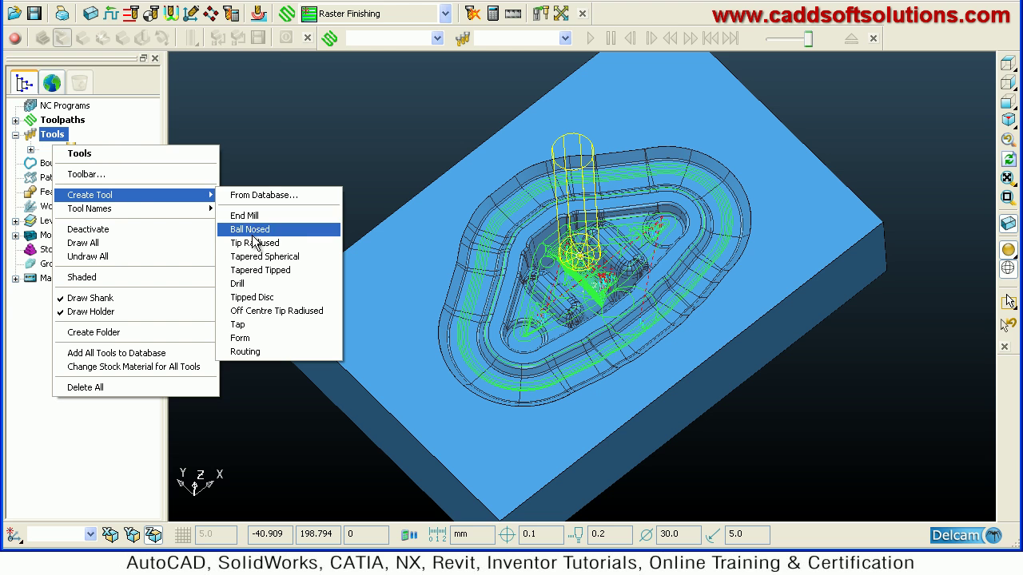
{"action": "left_click", "coordinate": [254, 217]}
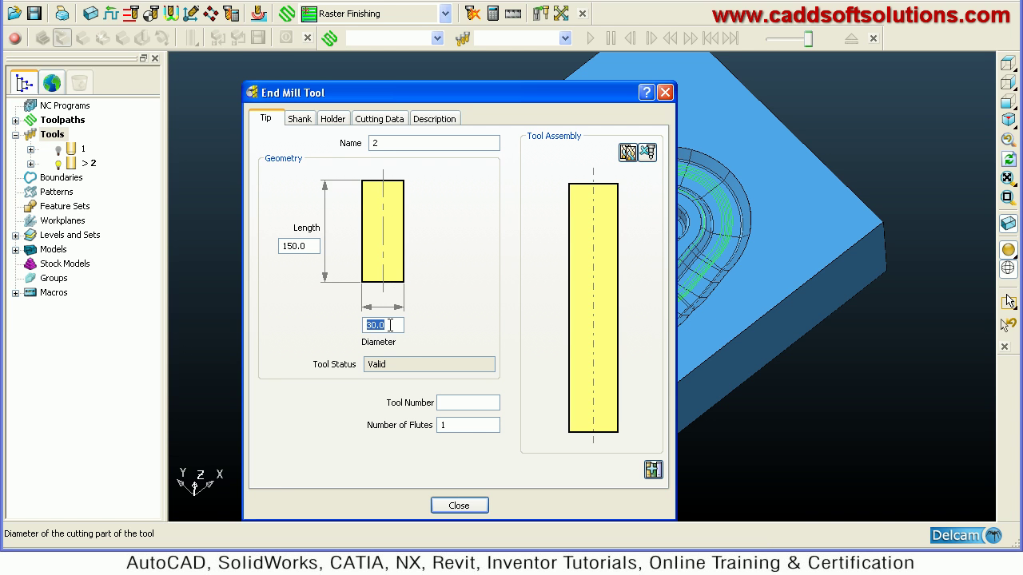
{"action": "type", "text": "10"}
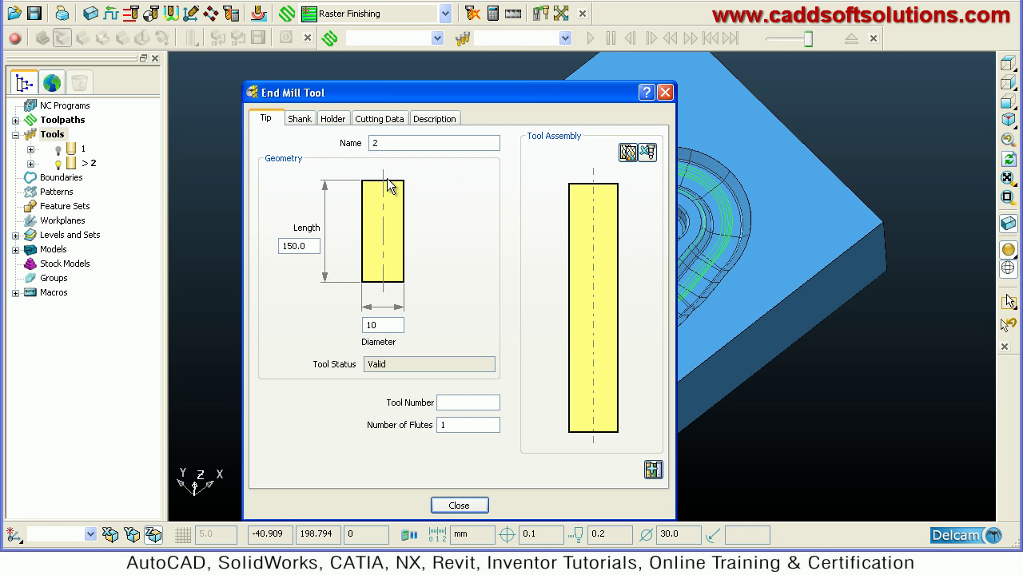
{"action": "left_click", "coordinate": [467, 507]}
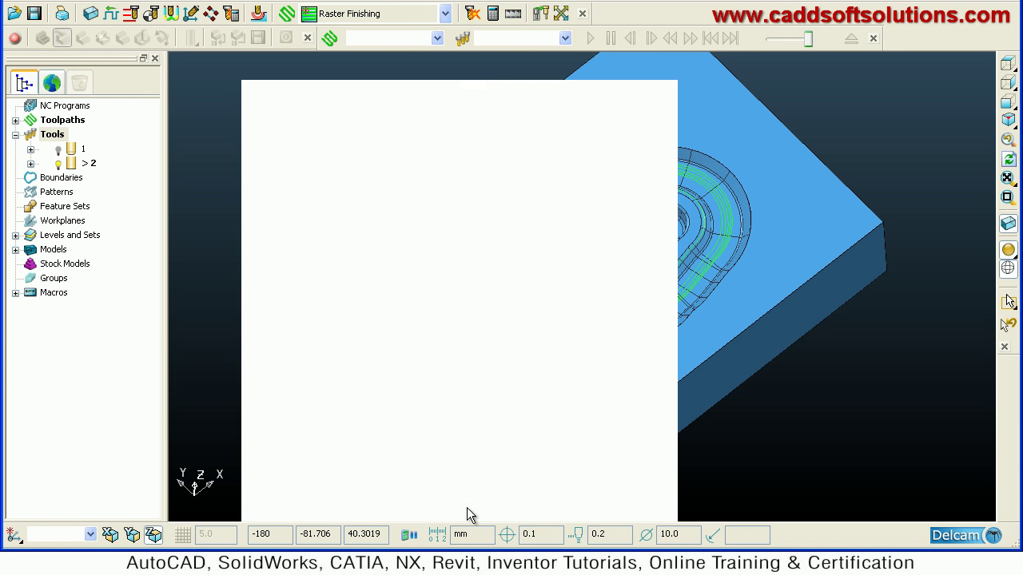
Pick the Offset AreaClear Model strategy for a new toolpath using tool 2
{"action": "left_click", "coordinate": [287, 13]}
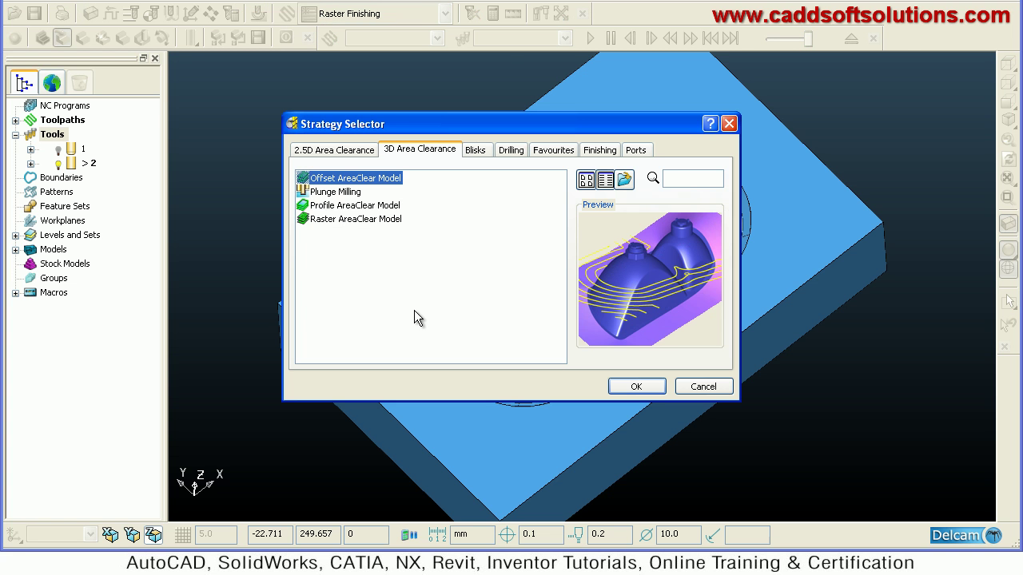
{"action": "left_click", "coordinate": [639, 384]}
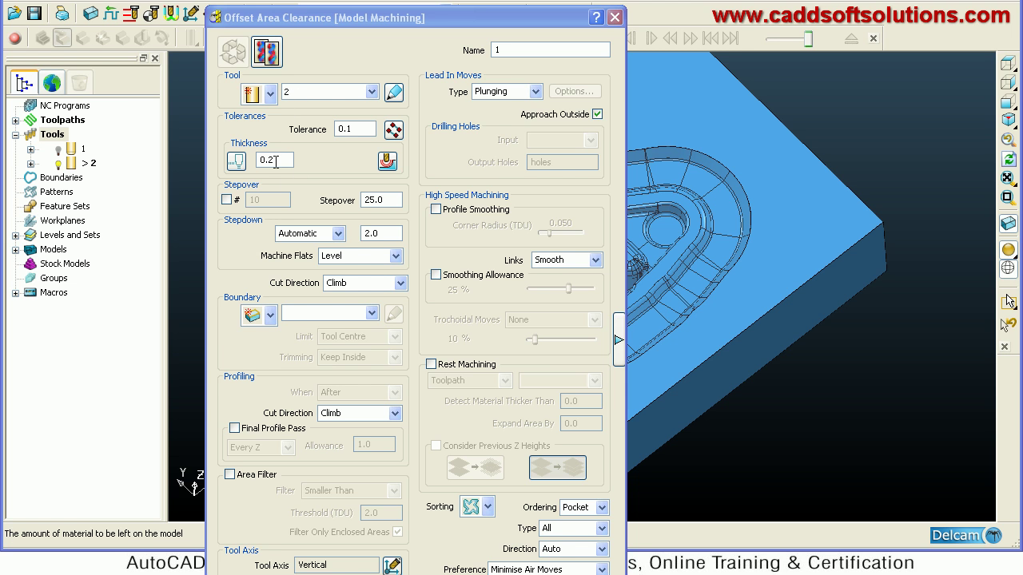
Set stepover 8, rename the toolpath Rest, and enable rest machining against Rough
{"action": "left_click_drag", "start_coordinate": [387, 200], "coordinate": [324, 205]}
{"action": "type", "text": "8"}
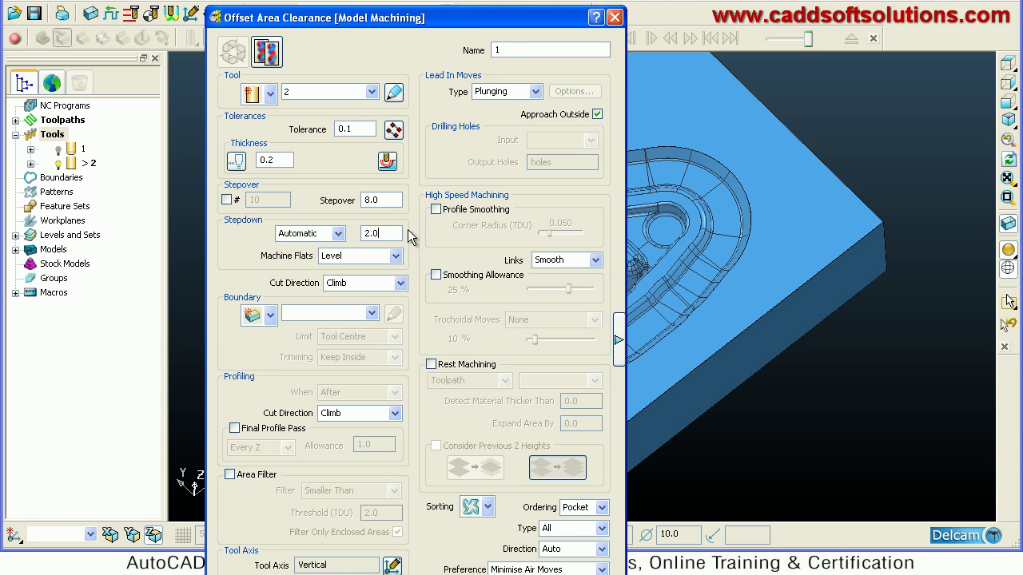
{"action": "left_click_drag", "start_coordinate": [505, 49], "coordinate": [462, 58]}
{"action": "left_click", "coordinate": [432, 365]}
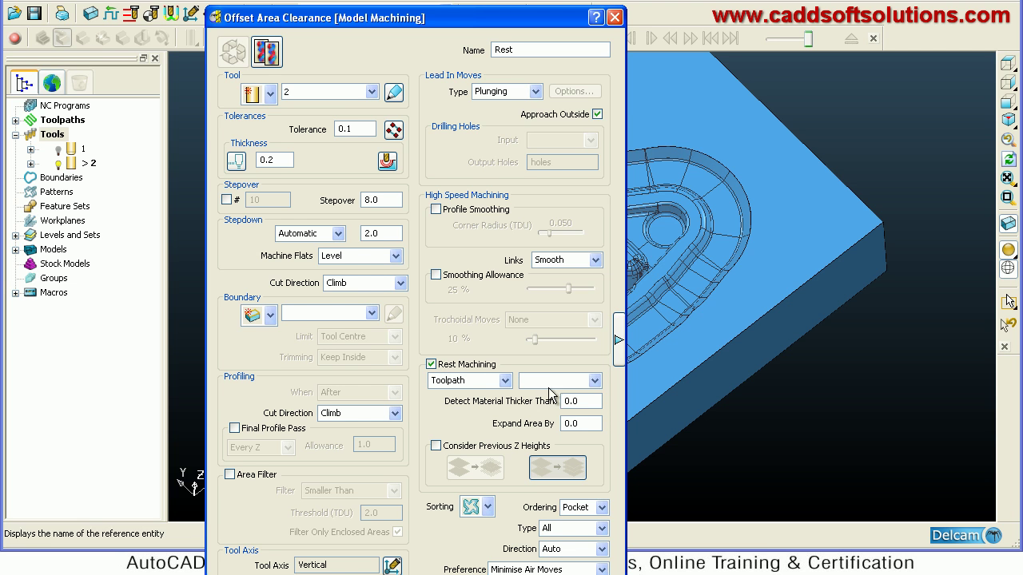
{"action": "left_click", "coordinate": [565, 380]}
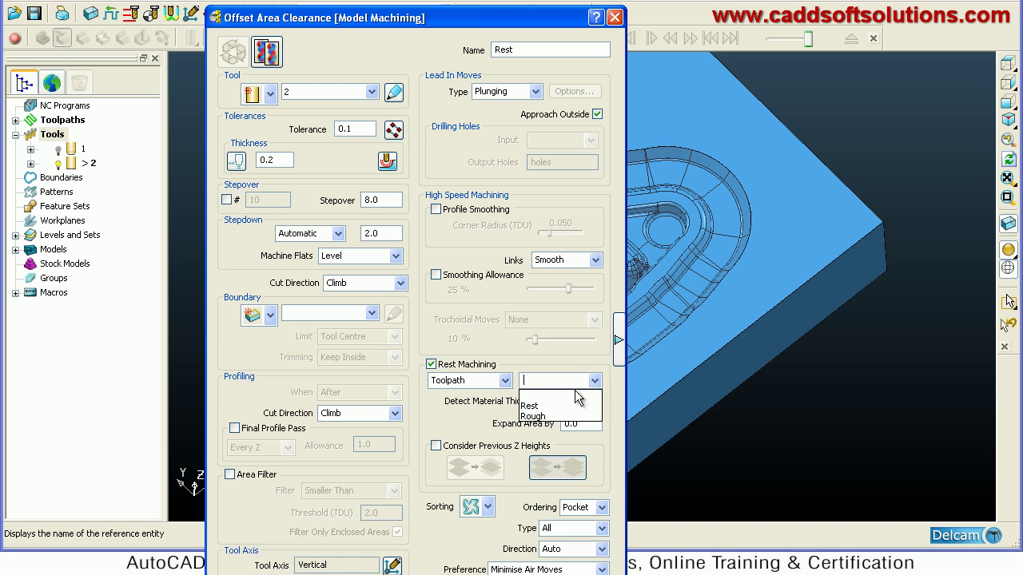
{"action": "left_click", "coordinate": [546, 416]}
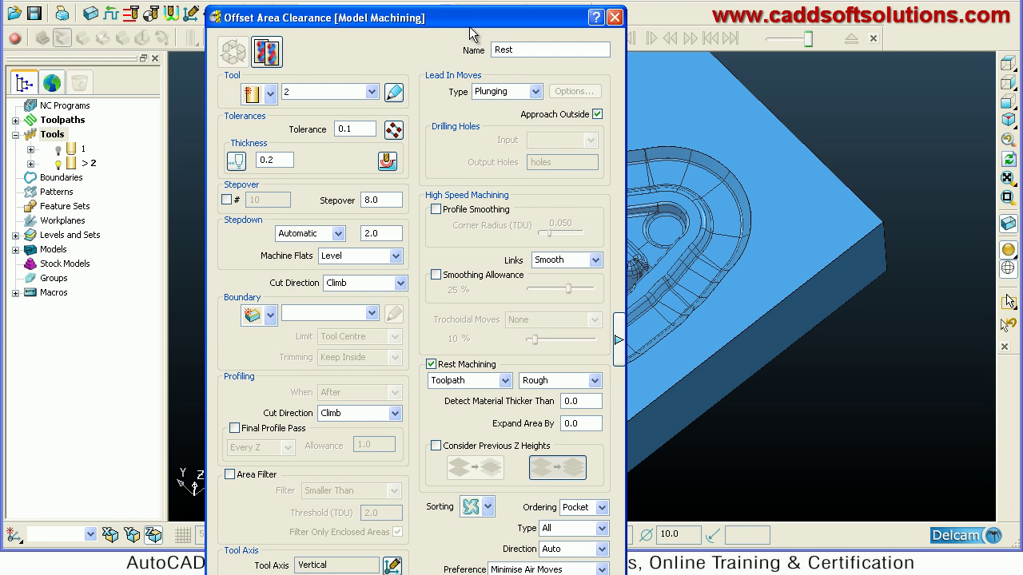
Calculate the Rest toolpath, close its settings, and tilt the view to look from above
{"action": "left_click_drag", "start_coordinate": [471, 26], "coordinate": [471, 0]}
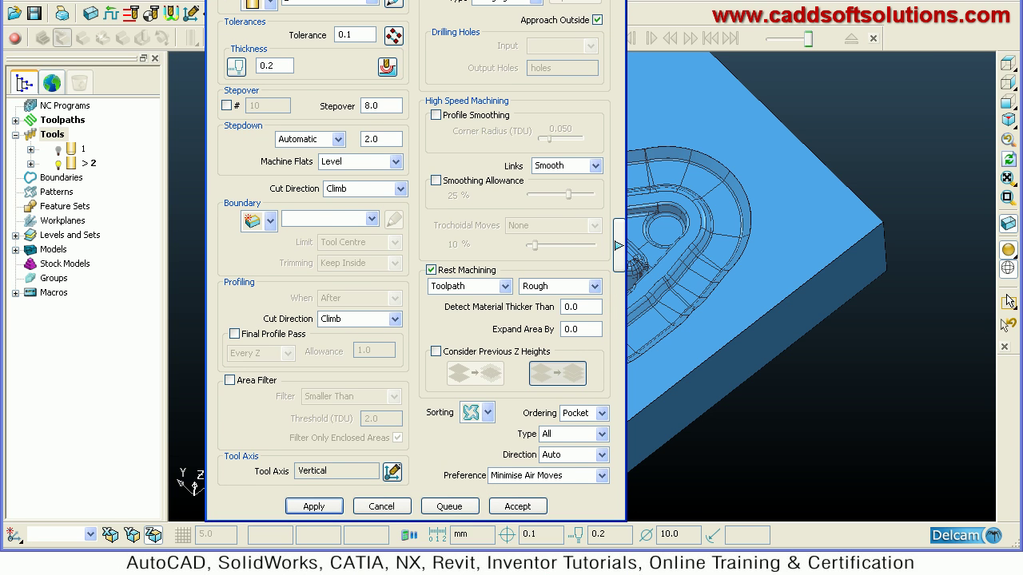
{"action": "left_click", "coordinate": [314, 511]}
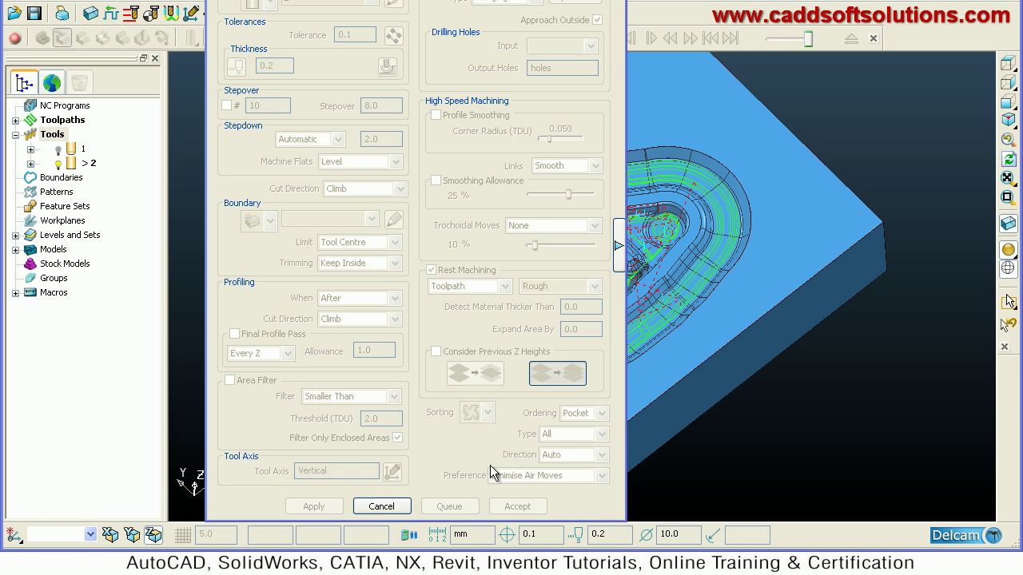
{"action": "left_click_drag", "start_coordinate": [461, 0], "coordinate": [452, 0]}
{"action": "left_click", "coordinate": [400, 499]}
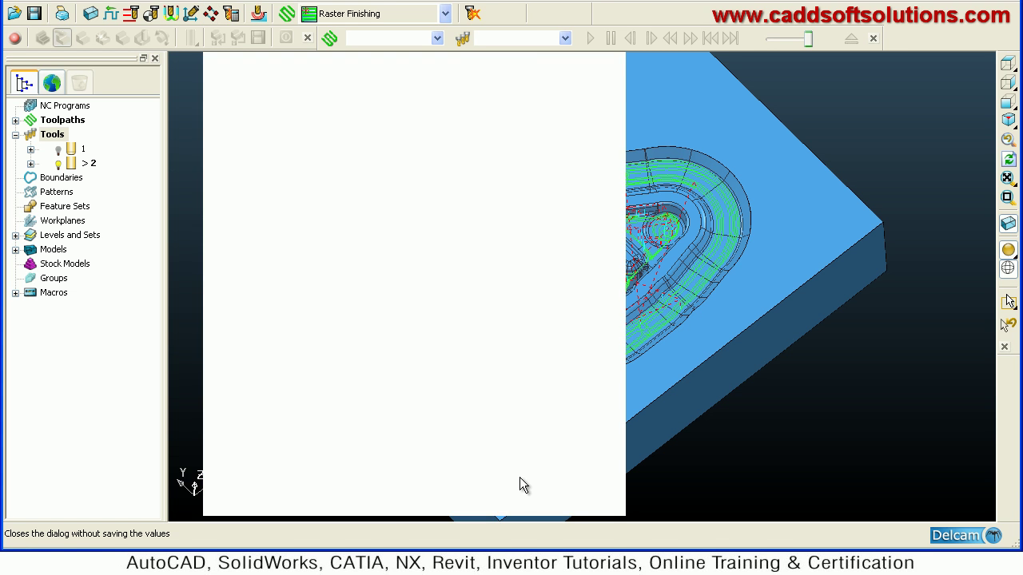
{"action": "middle_click_drag", "start_coordinate": [578, 317], "coordinate": [599, 350]}
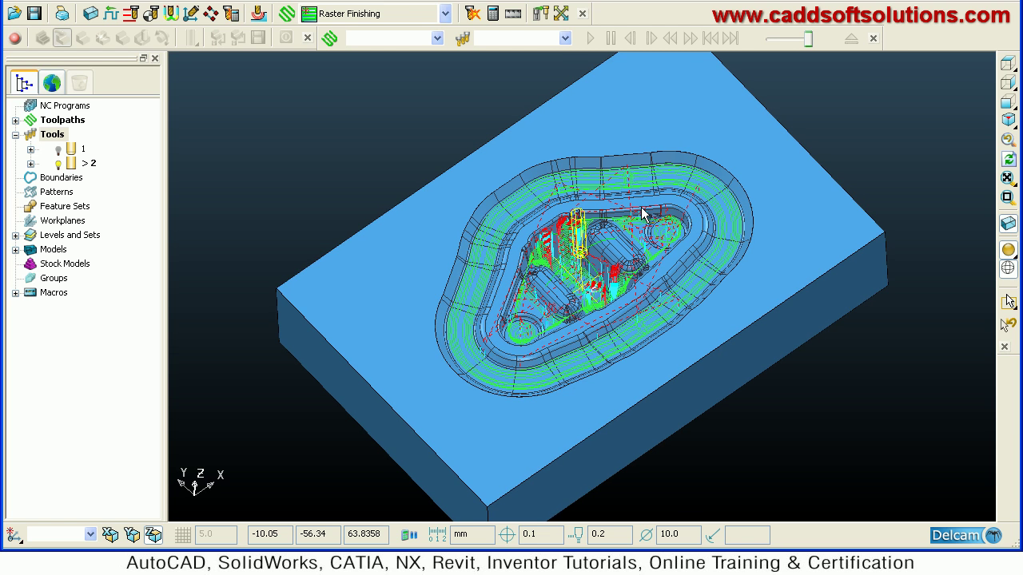
Zoom in and orbit the door pattern to look down into the central pocket
{"action": "scroll", "coordinate": [641, 190], "scroll_direction": "up", "scroll_amount": 4}
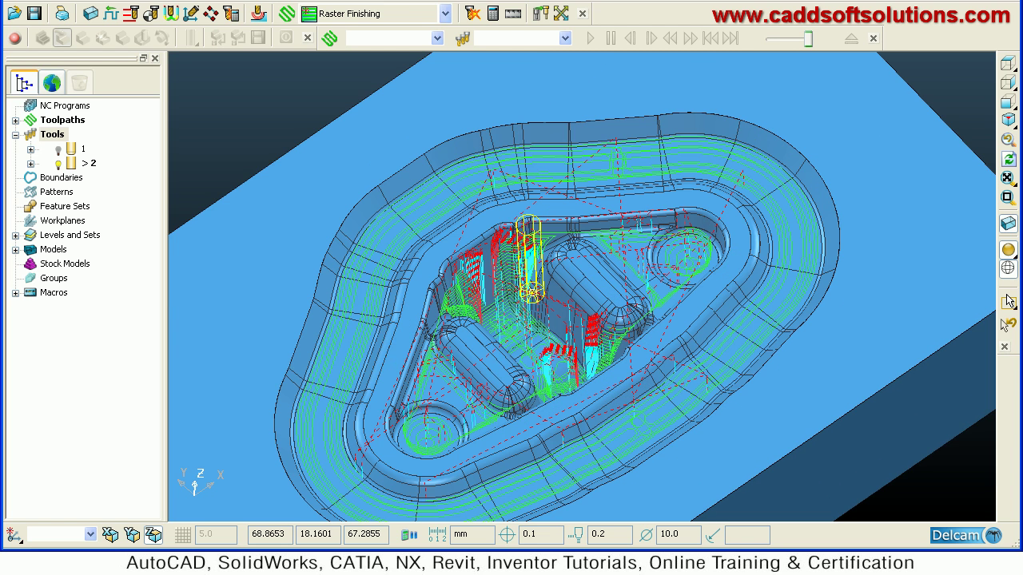
{"action": "middle_click_drag", "start_coordinate": [616, 312], "coordinate": [627, 270]}
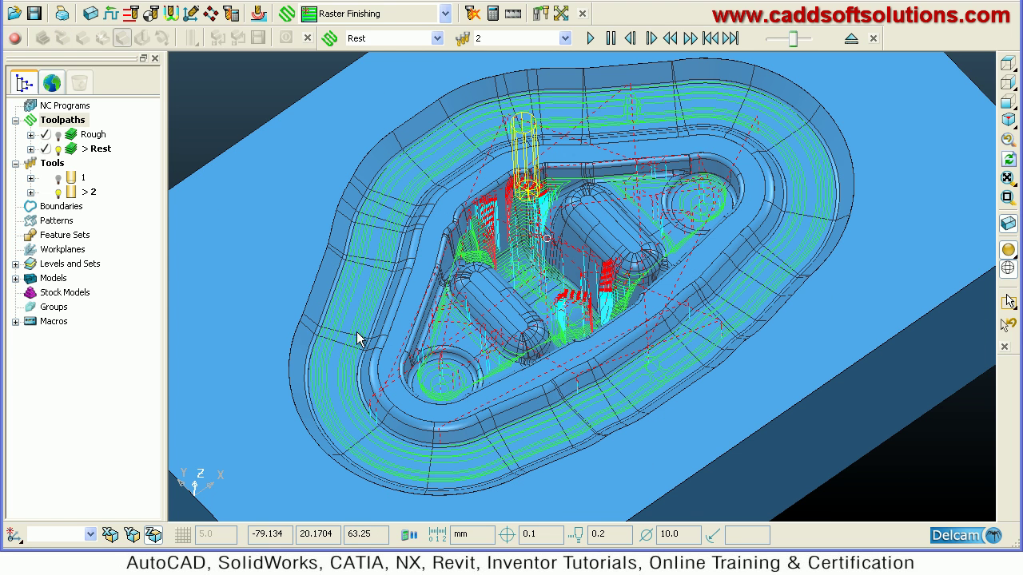
Enable ViewMill with rainbow shading and simulate the Rough toolpath at maximum speed
{"action": "left_click", "coordinate": [15, 40]}
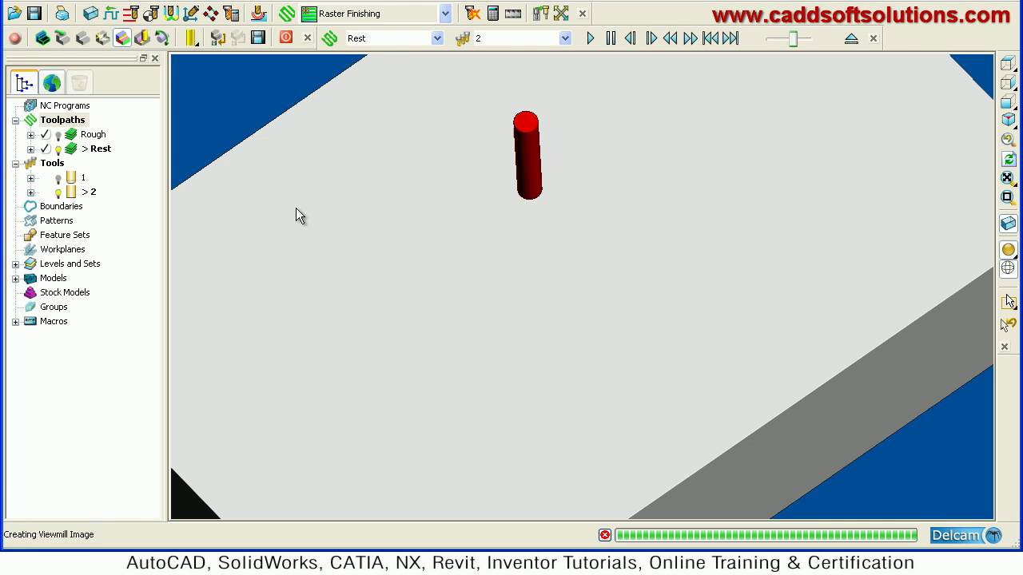
{"action": "left_click", "coordinate": [122, 40]}
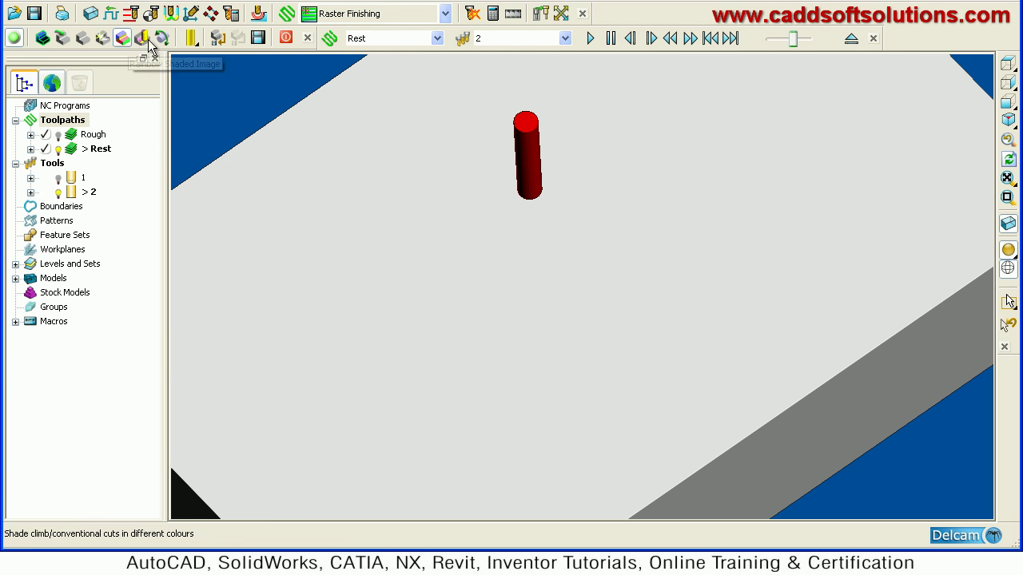
{"action": "left_click", "coordinate": [397, 39]}
{"action": "left_click", "coordinate": [372, 63]}
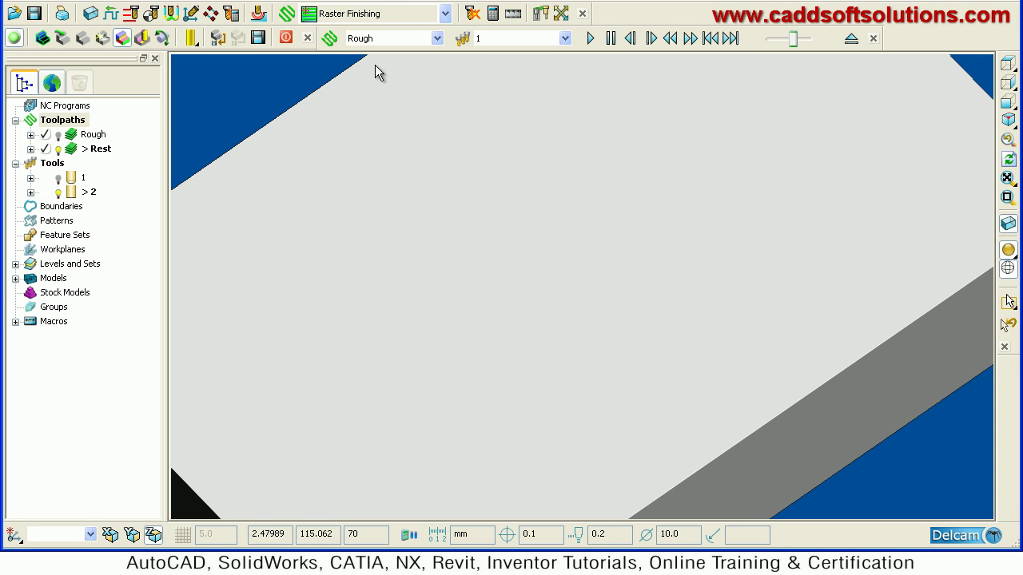
{"action": "left_click", "coordinate": [590, 38]}
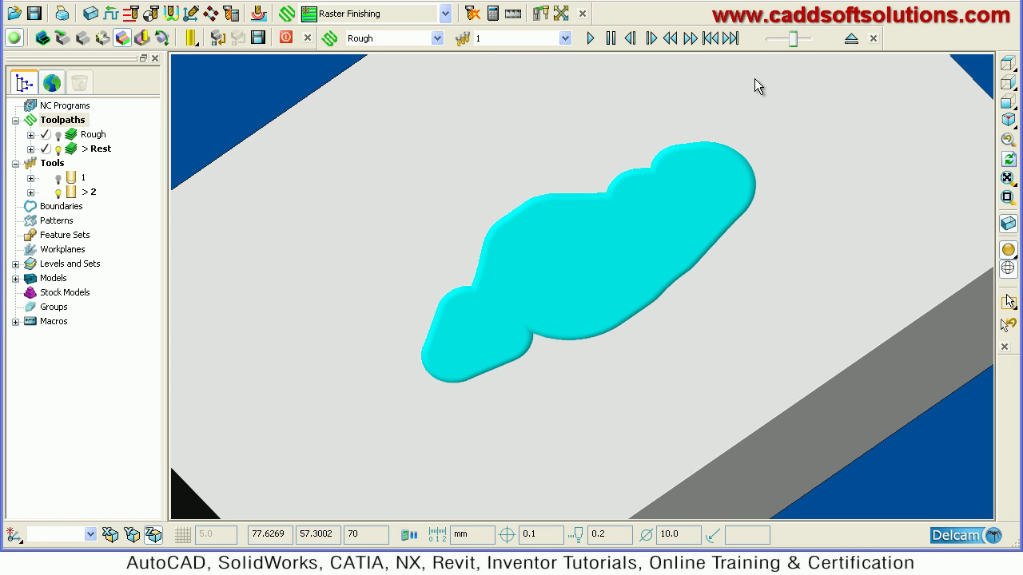
{"action": "left_click_drag", "start_coordinate": [796, 42], "coordinate": [821, 43]}
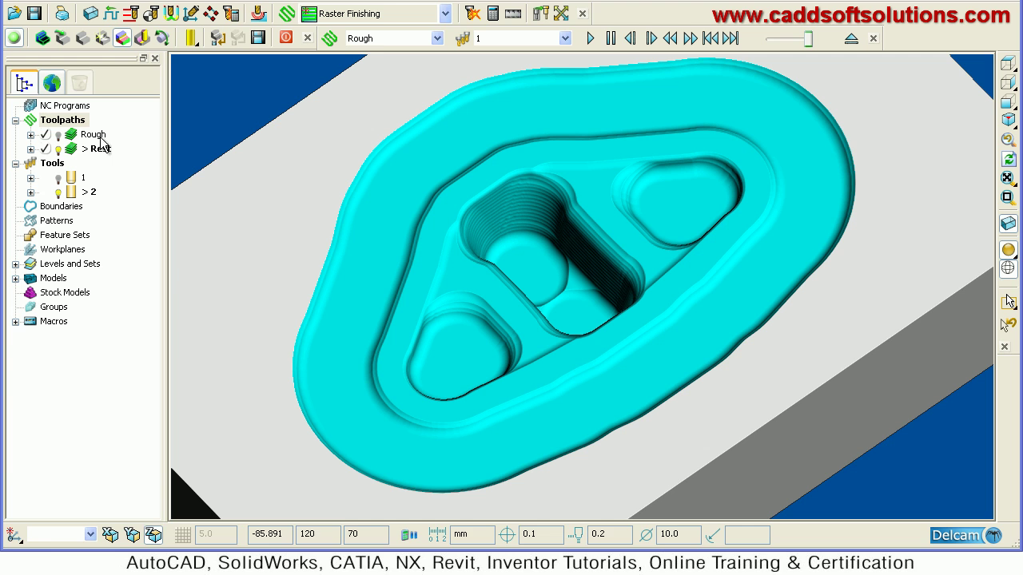
Select the Rest toolpath in ViewMill and play its simulation on the roughed stock
{"action": "left_click", "coordinate": [380, 41]}
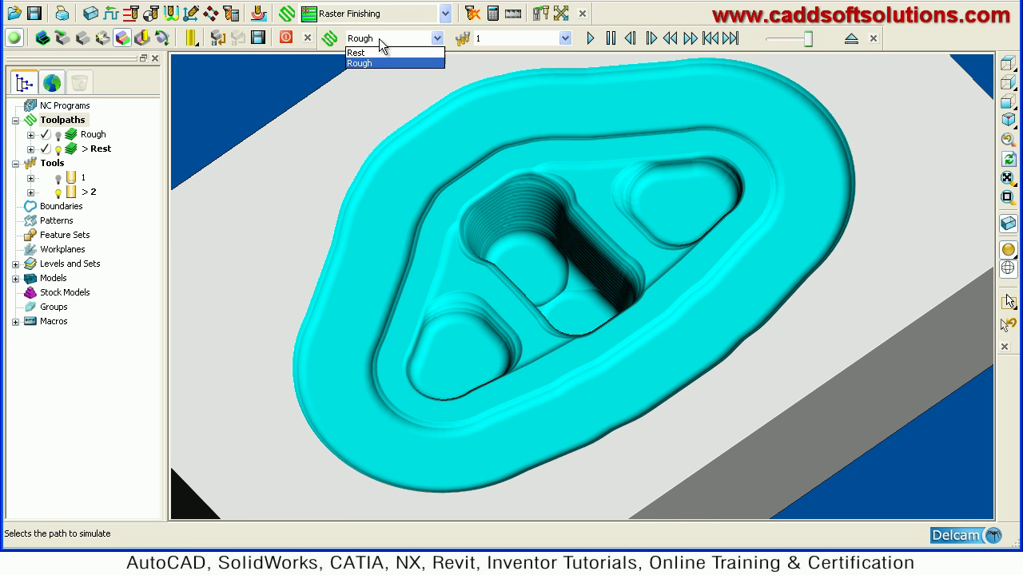
{"action": "left_click", "coordinate": [364, 52]}
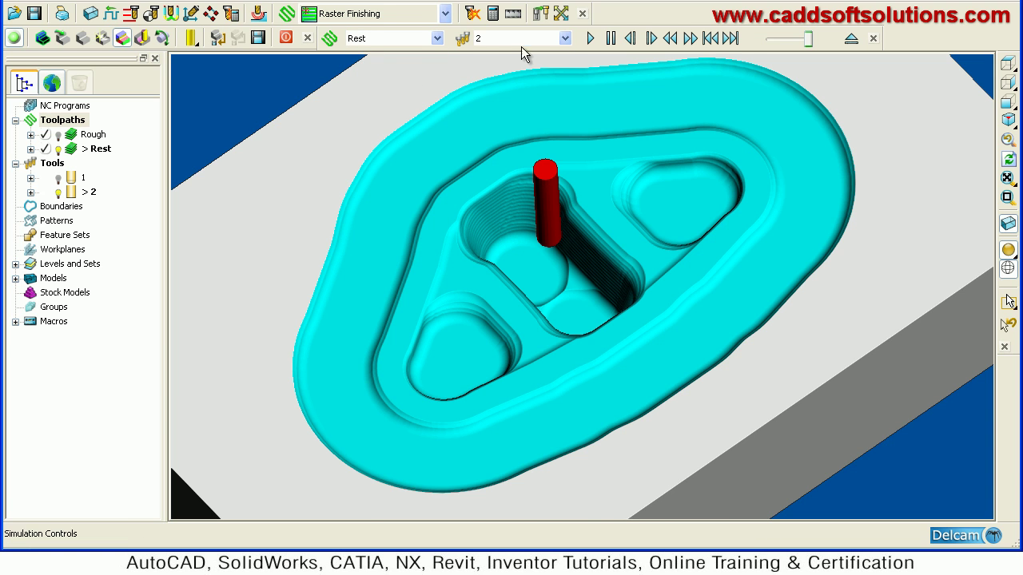
{"action": "left_click", "coordinate": [592, 41]}
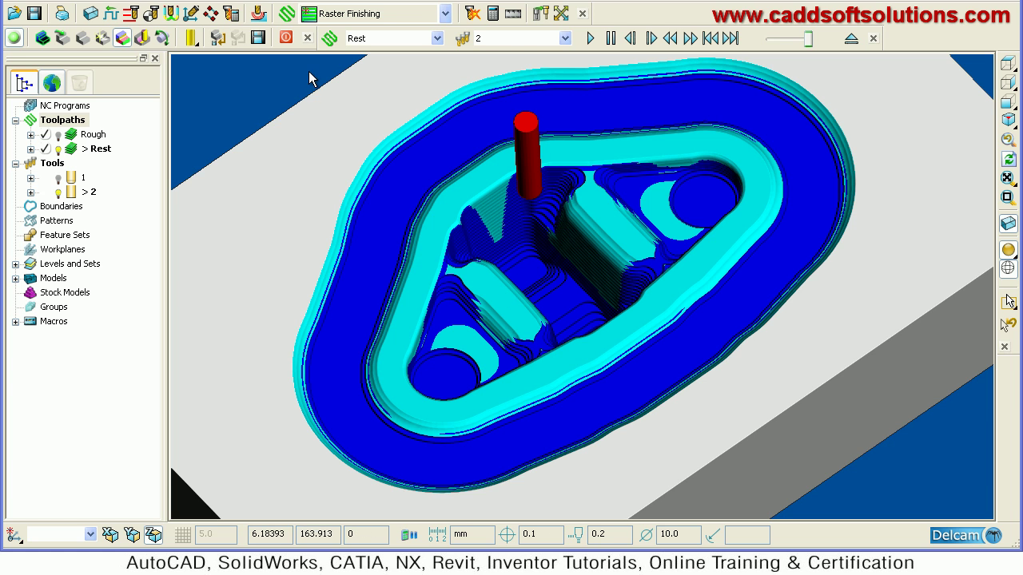
Confirm halting the ViewMill simulation and activate the Rough toolpath in the Explorer
{"action": "left_click", "coordinate": [285, 37]}
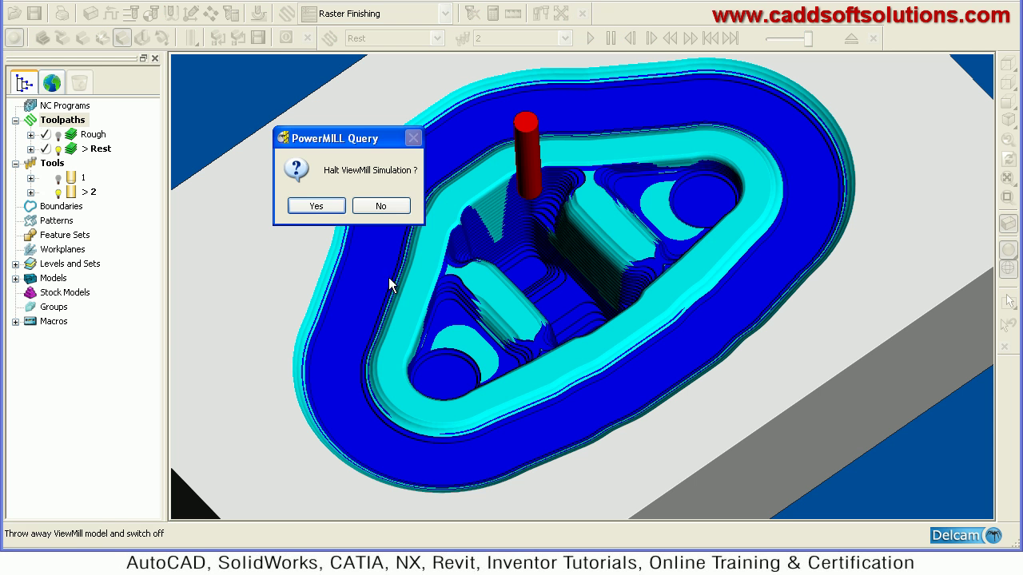
{"action": "left_click", "coordinate": [317, 207]}
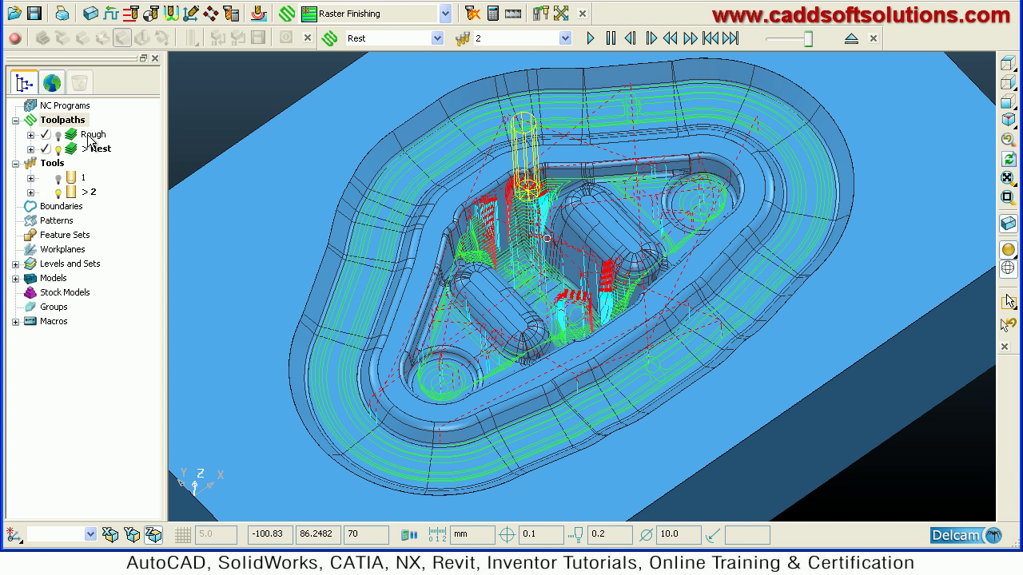
{"action": "right_click", "coordinate": [96, 136]}
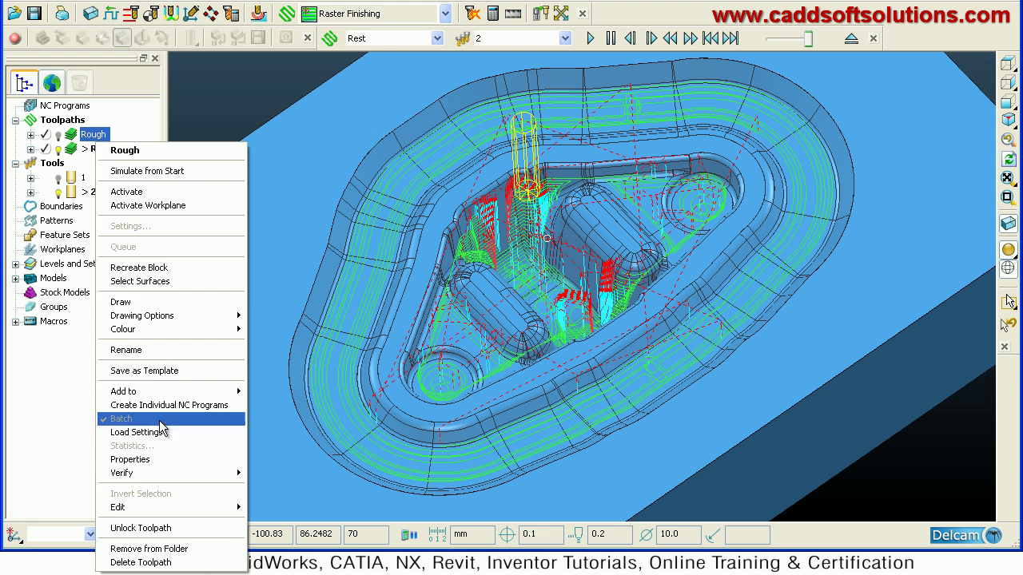
{"action": "left_click", "coordinate": [132, 198]}
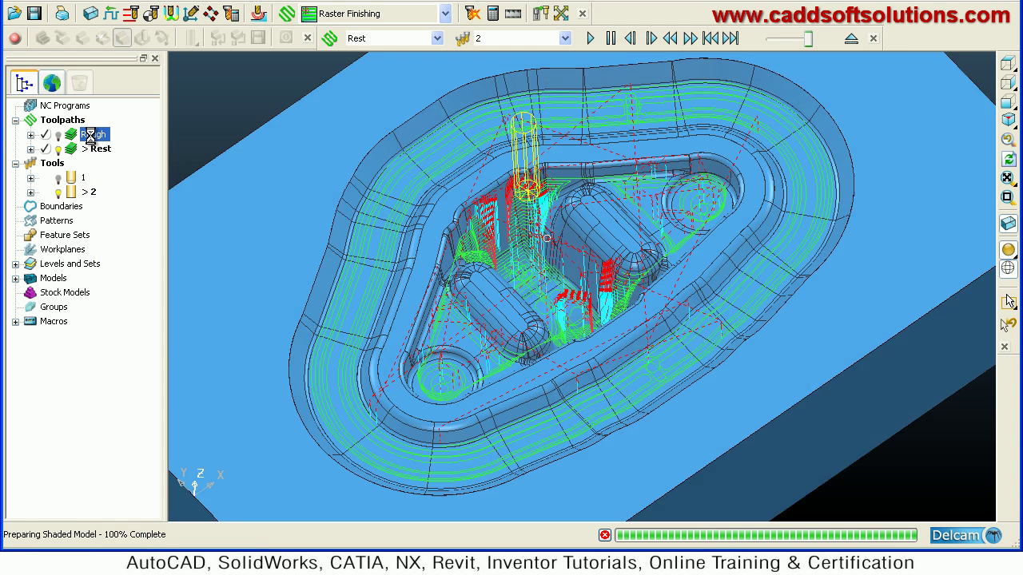
{"action": "double_click", "coordinate": [90, 134]}
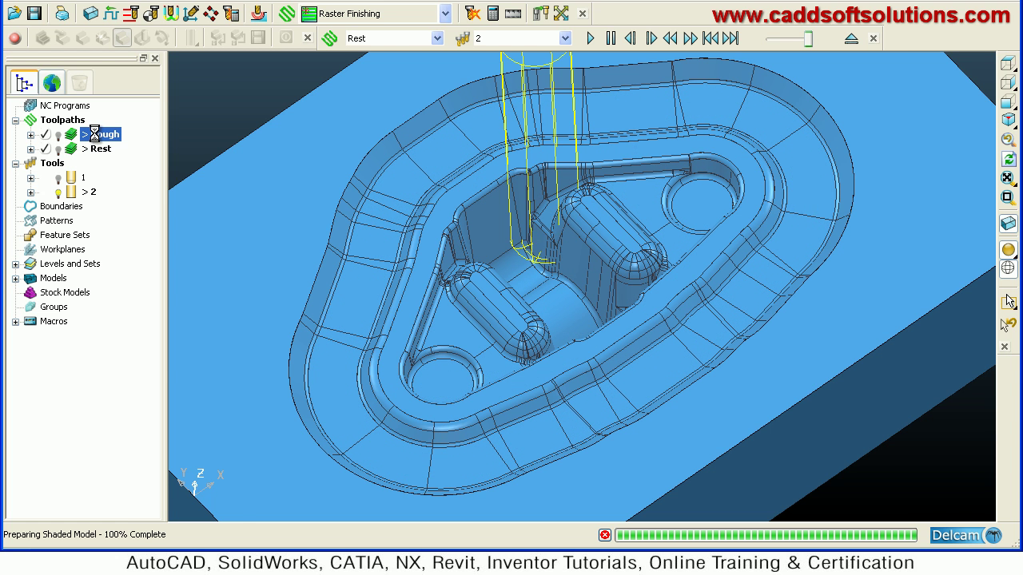
Estimate Rough's statistics (9442.43 length, 0:09:11 time, 31 lifts), then close the dialog
{"action": "right_click", "coordinate": [94, 135]}
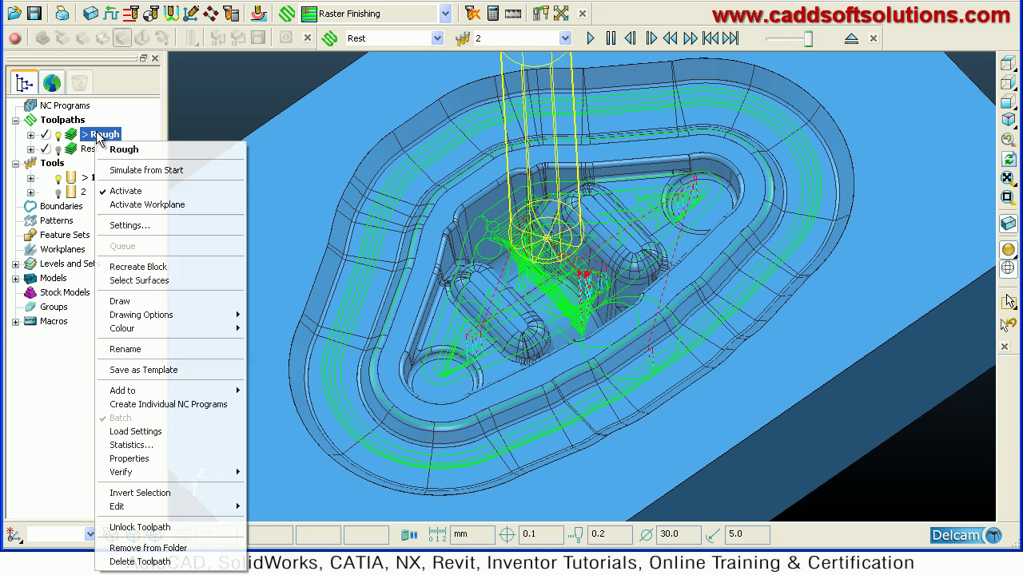
{"action": "left_click", "coordinate": [138, 445]}
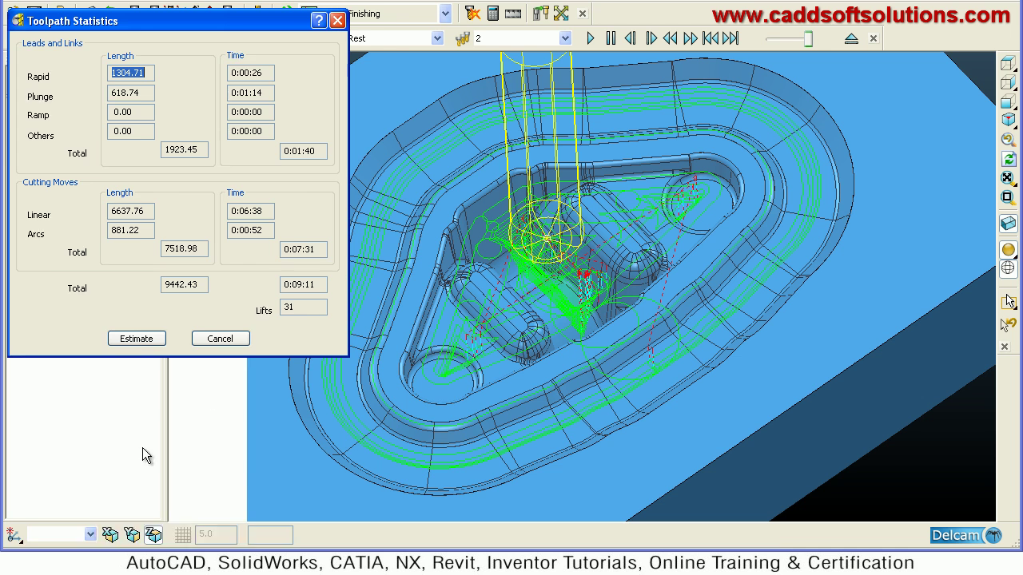
{"action": "left_click_drag", "start_coordinate": [227, 27], "coordinate": [579, 140]}
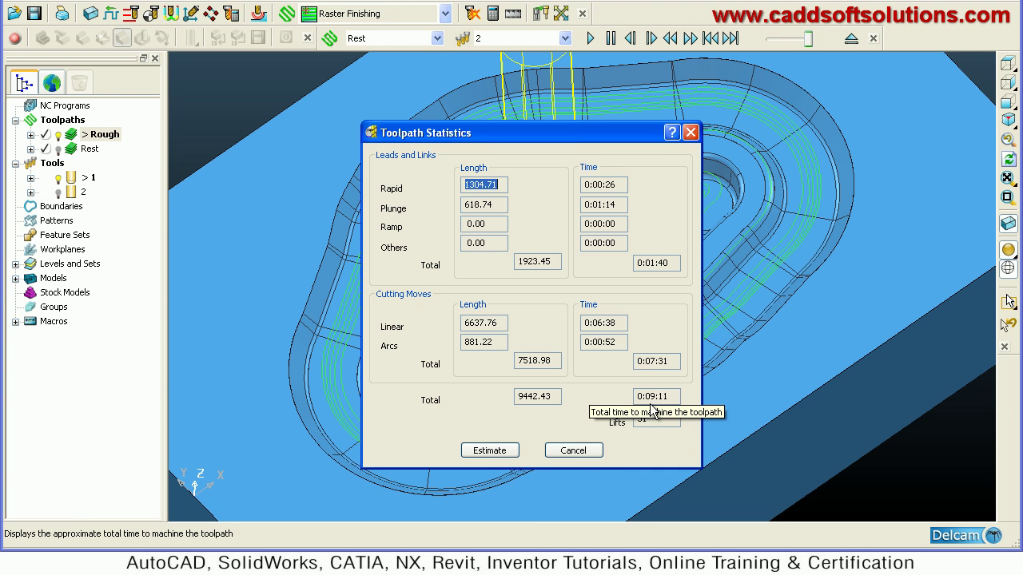
{"action": "left_click", "coordinate": [491, 451]}
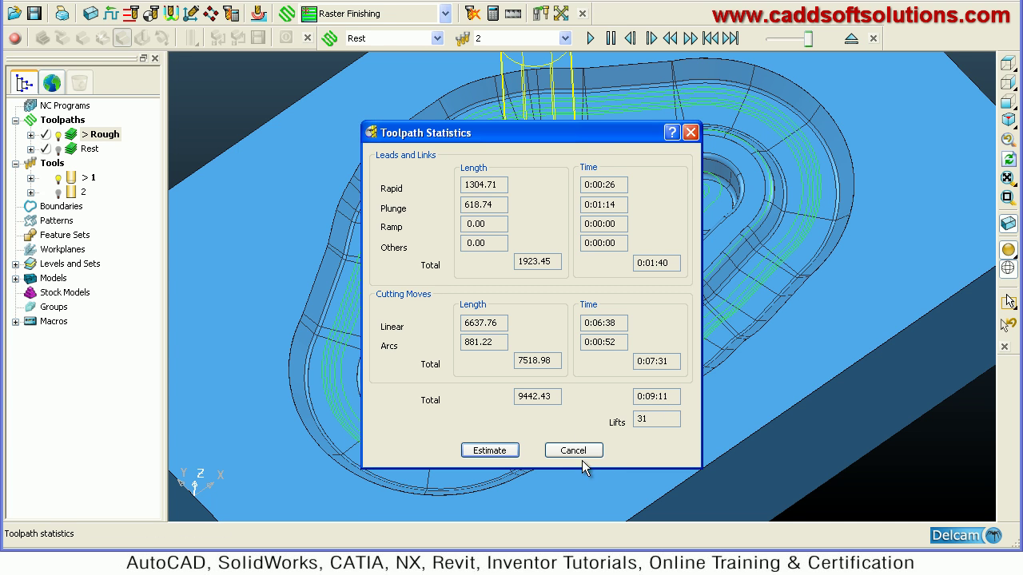
{"action": "left_click_drag", "start_coordinate": [577, 453], "coordinate": [576, 403]}
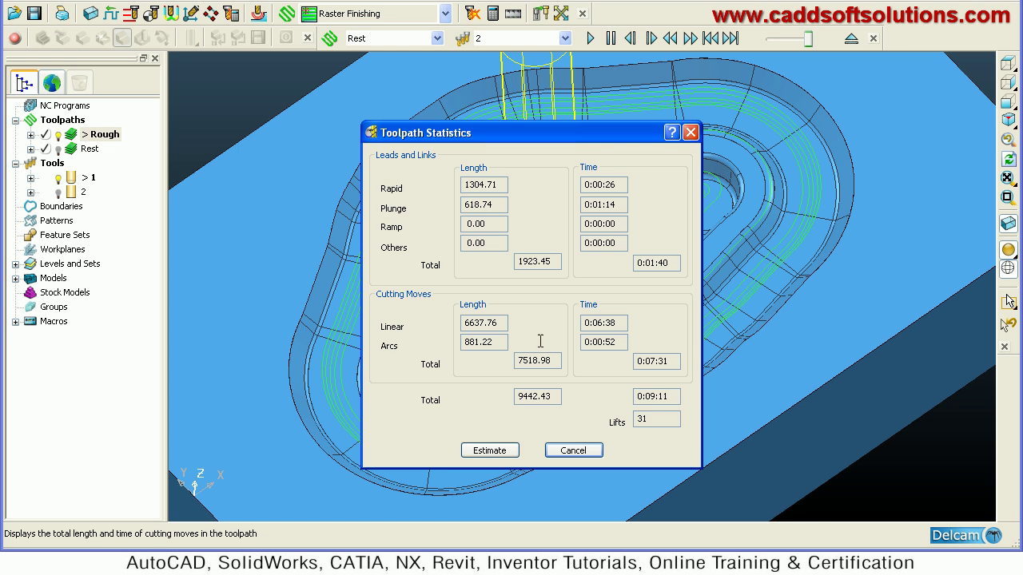
{"action": "left_click", "coordinate": [574, 452]}
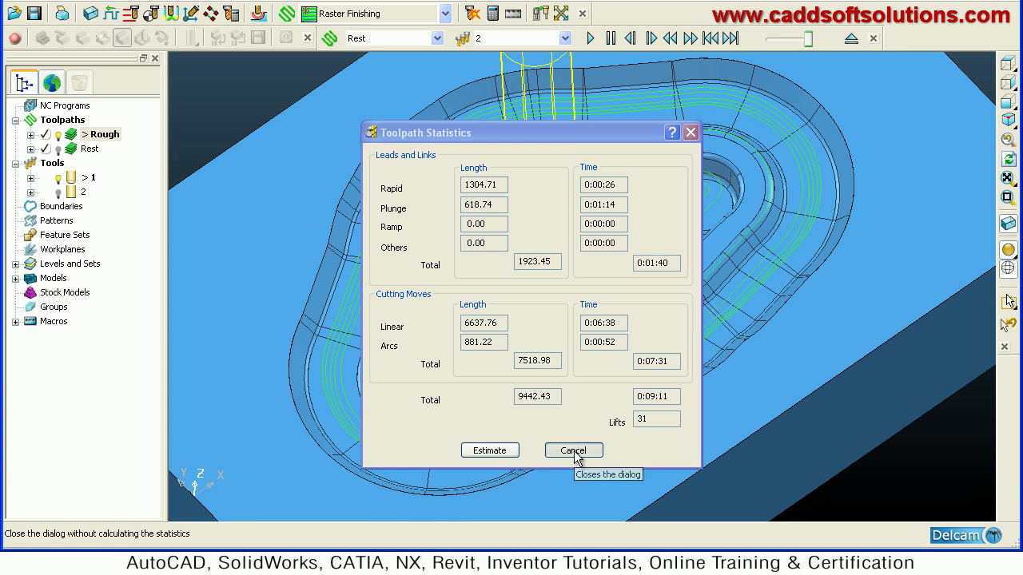